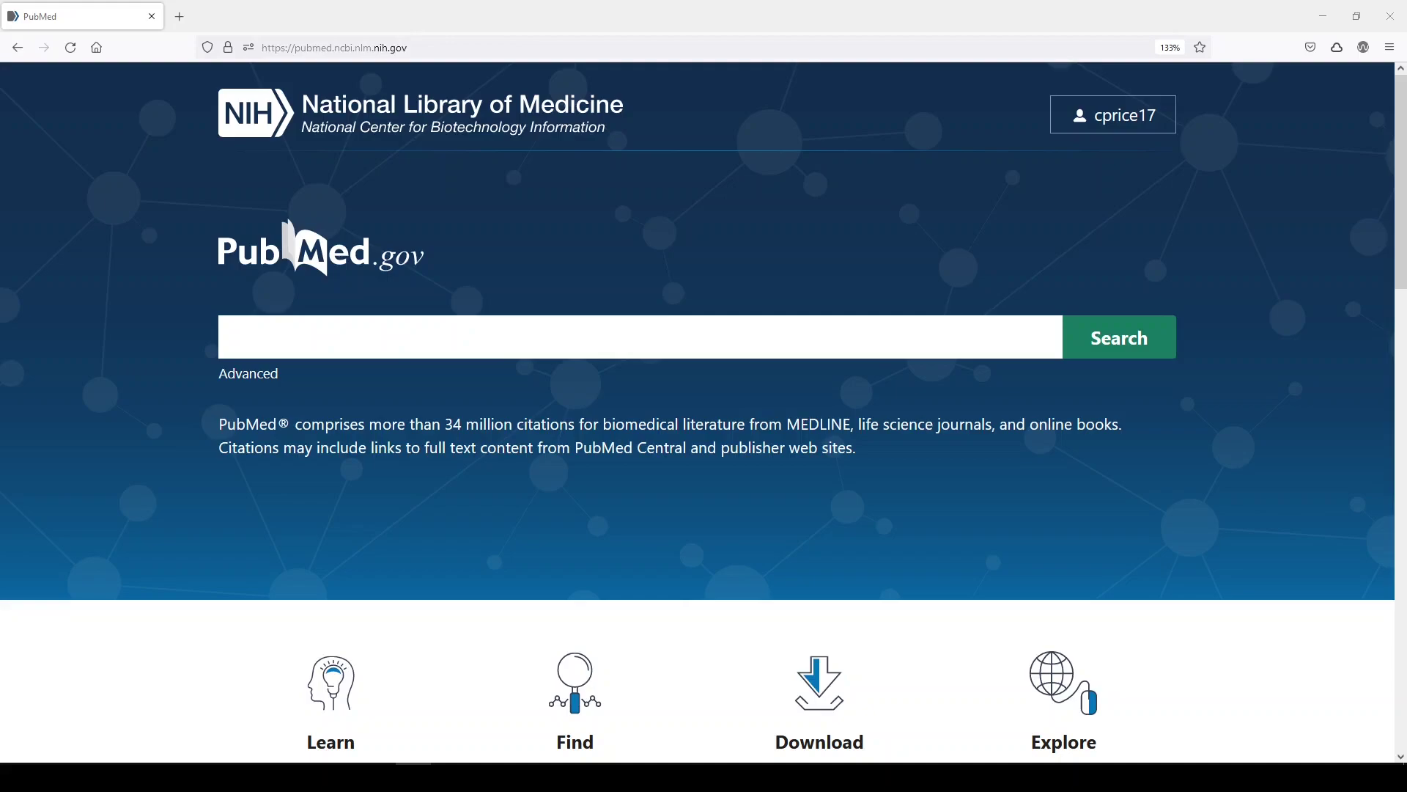
Bring the Word draft of the TBI AND sleep search string over the PubMed home page.
drag(1406, 170, 855, 94)
Highlight the [tw] tag after TBI, then select all three lines of the search string in Word.
click(504, 323)
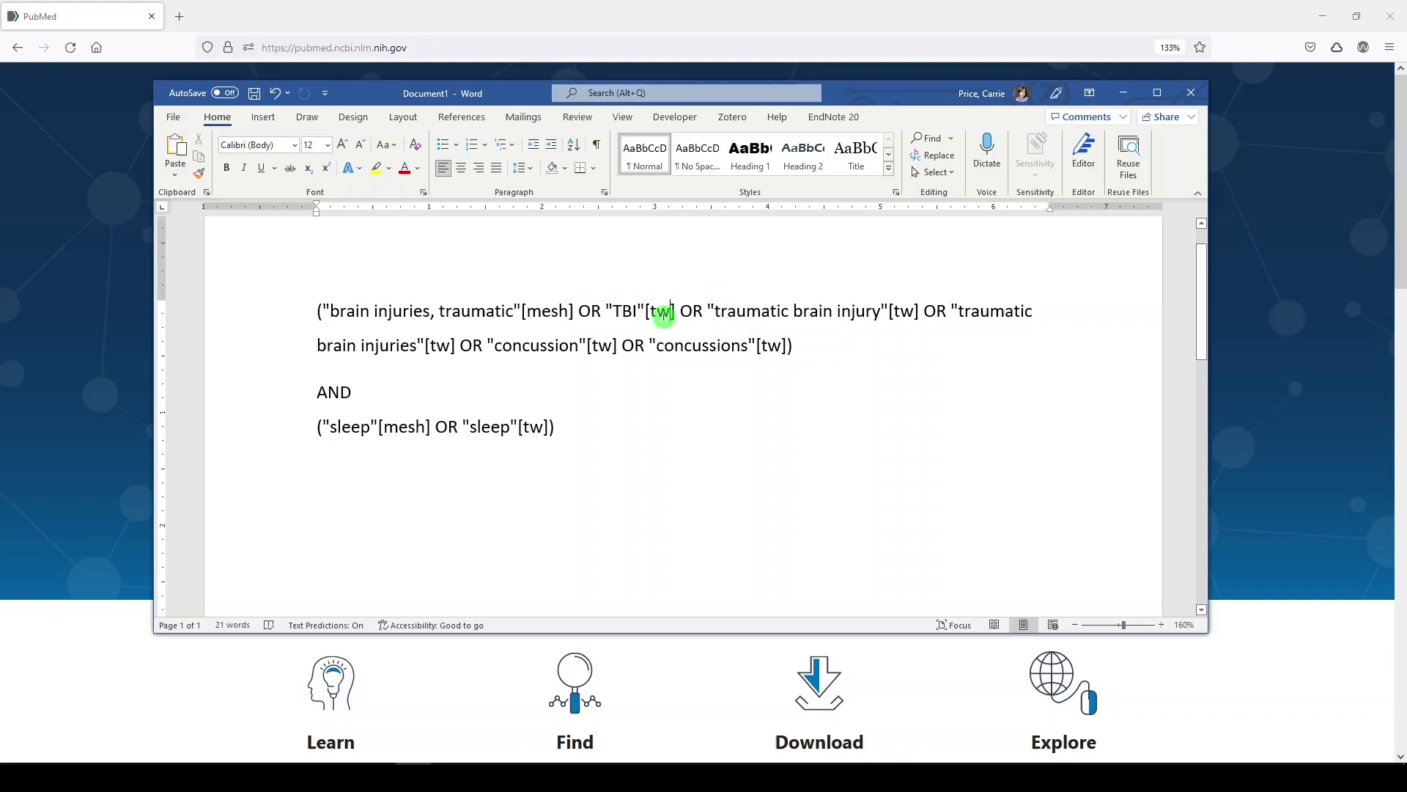
drag(670, 312, 654, 317)
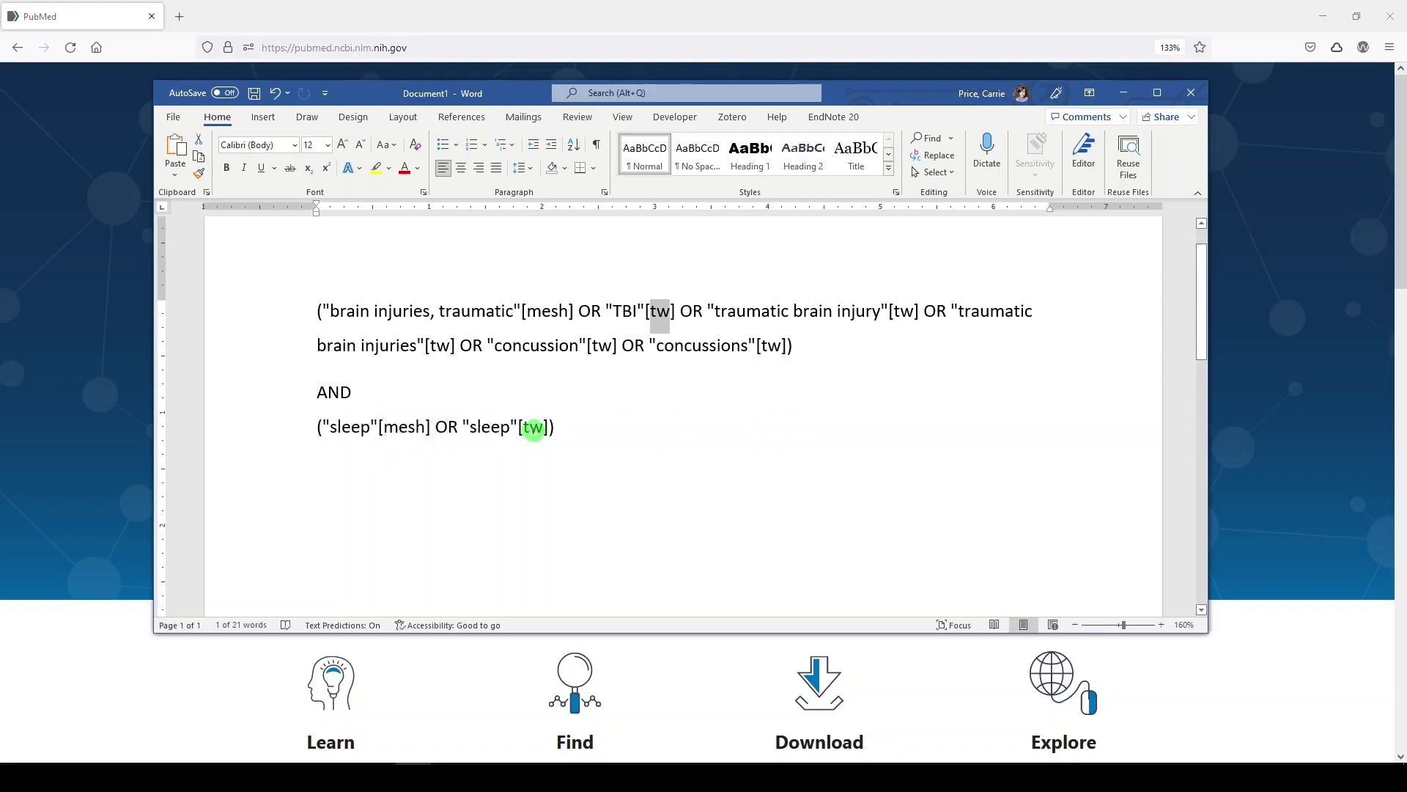
drag(559, 428, 287, 316)
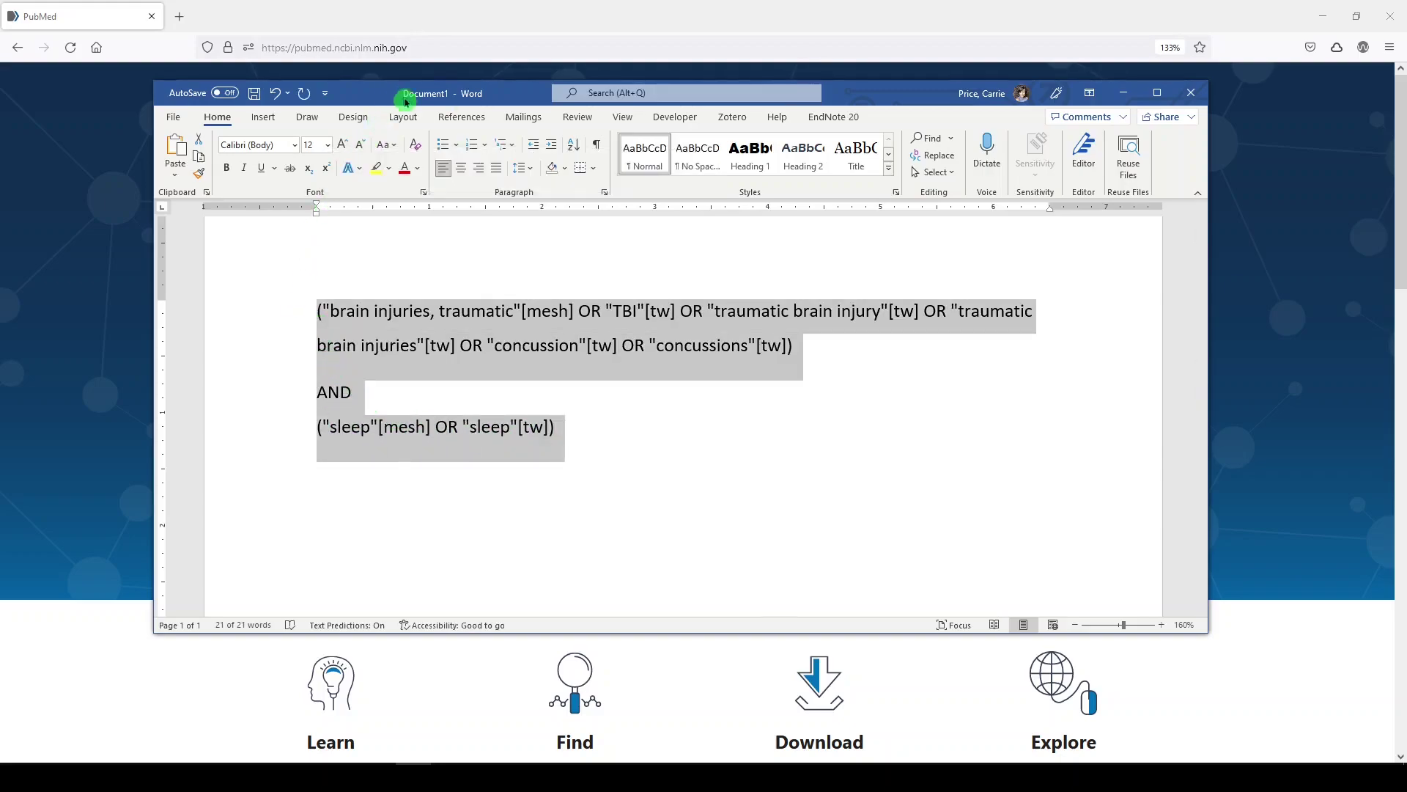
Paste the TBI AND sleep query into PubMed and run it, getting 1,375 results.
click(1124, 93)
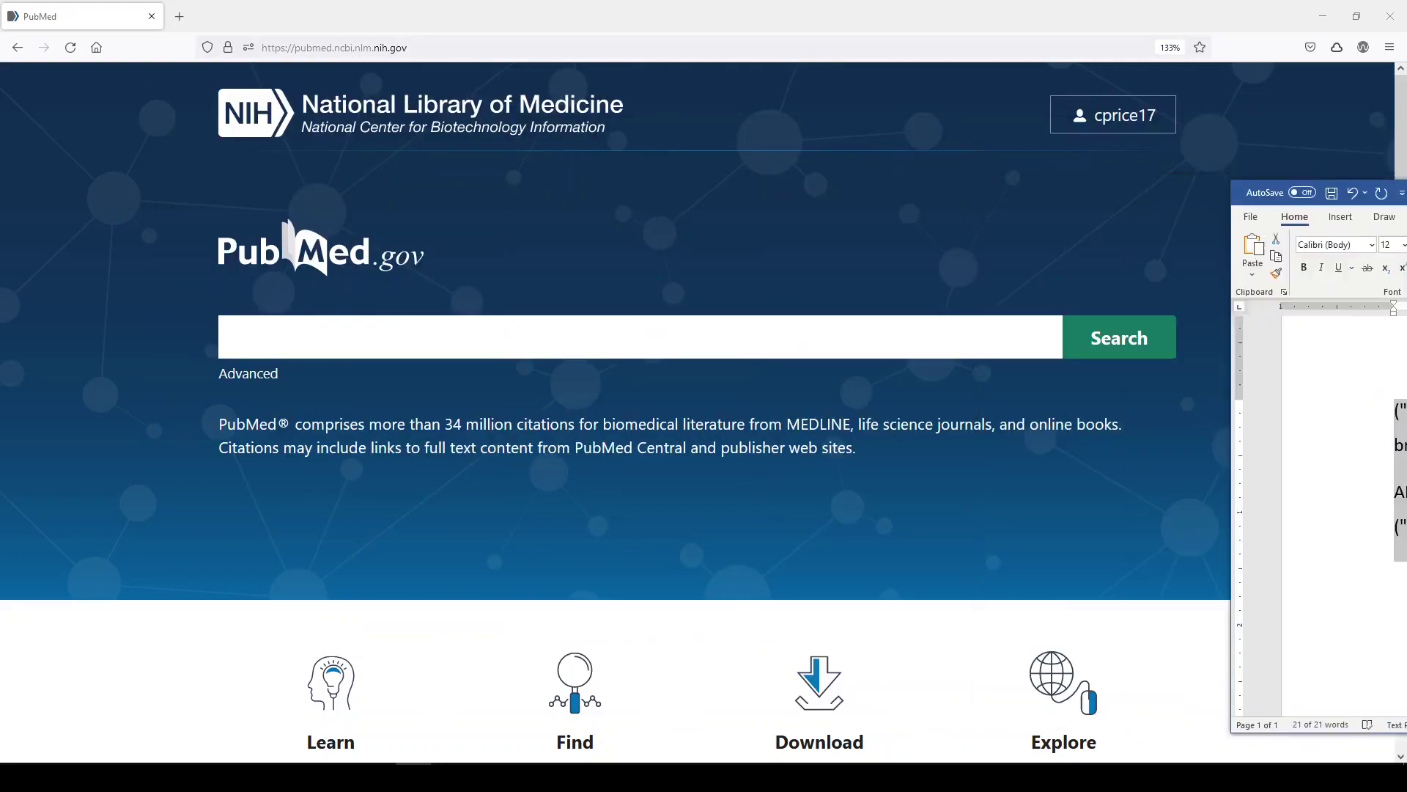
click(511, 337)
key(ctrl+v)
click(1104, 338)
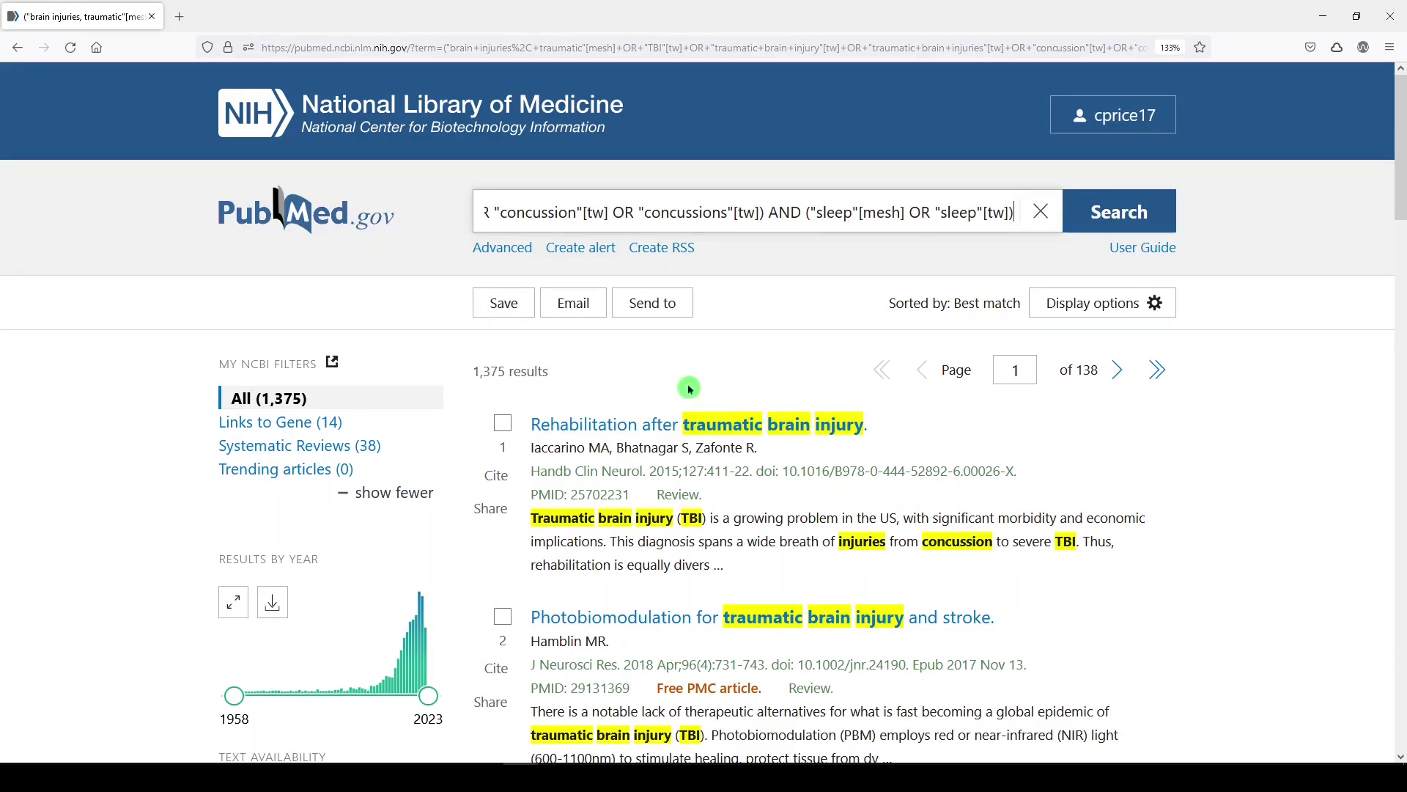
Add the Humans species filter from Additional filters and apply it, leaving 1,111 results.
scroll(491, 297, down, 8)
scroll(498, 299, down, 13)
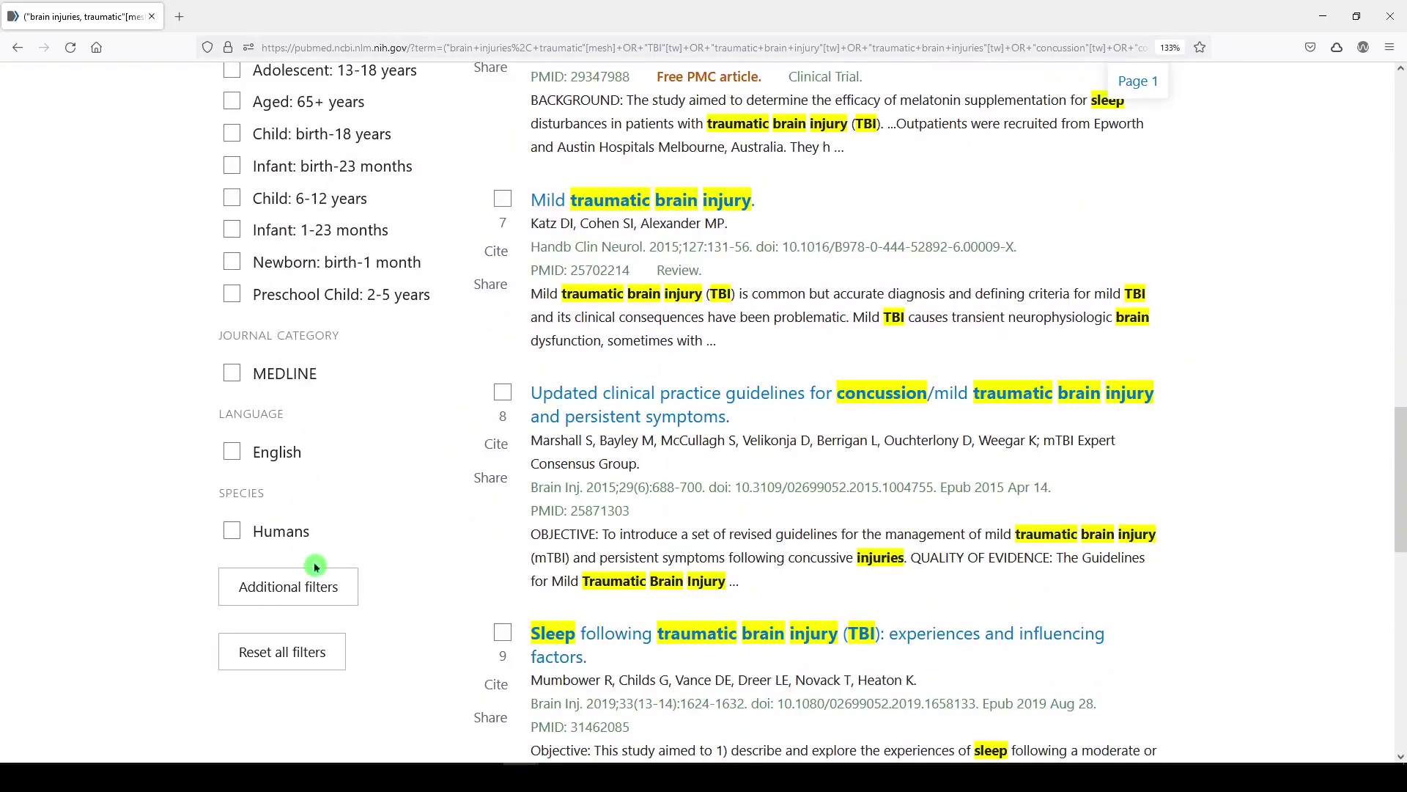
click(262, 589)
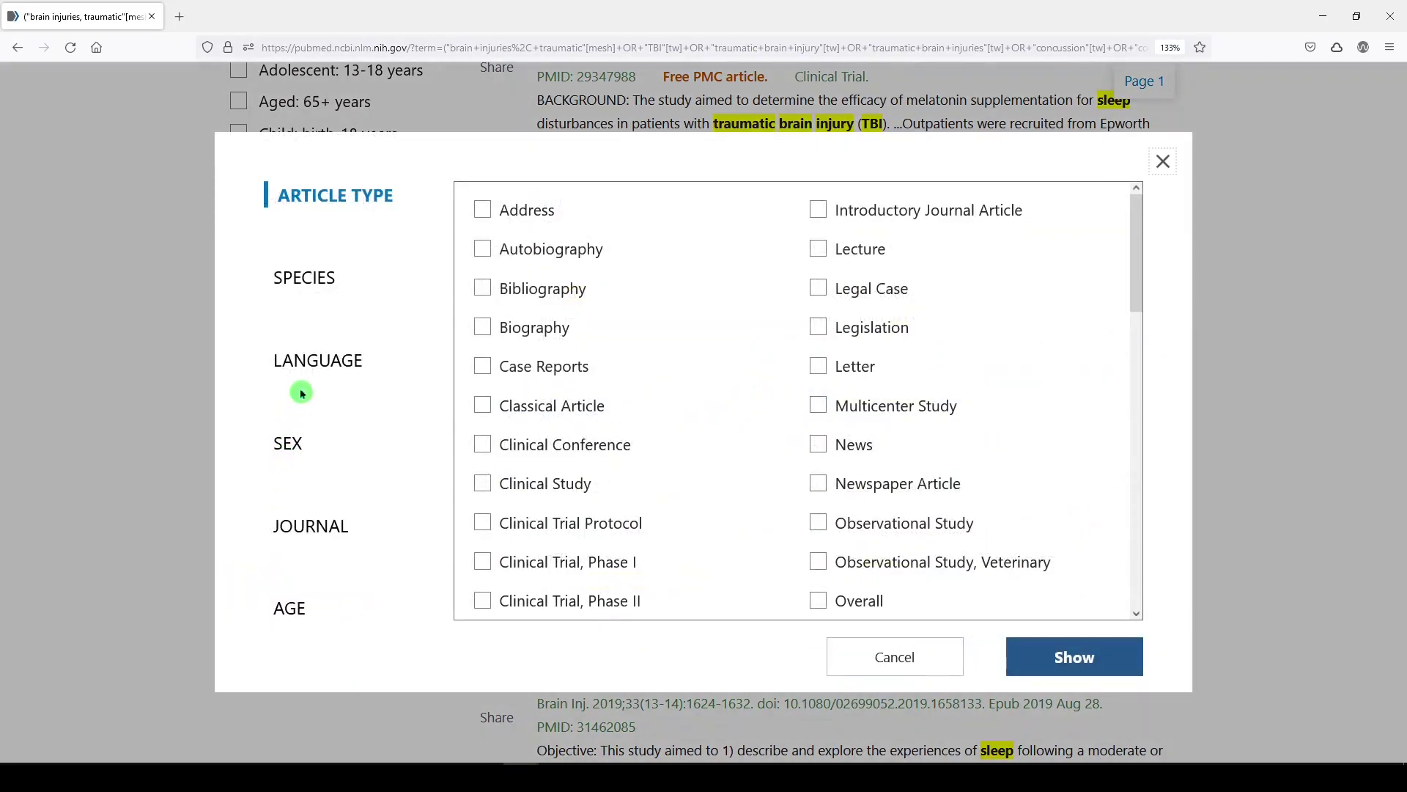
click(299, 284)
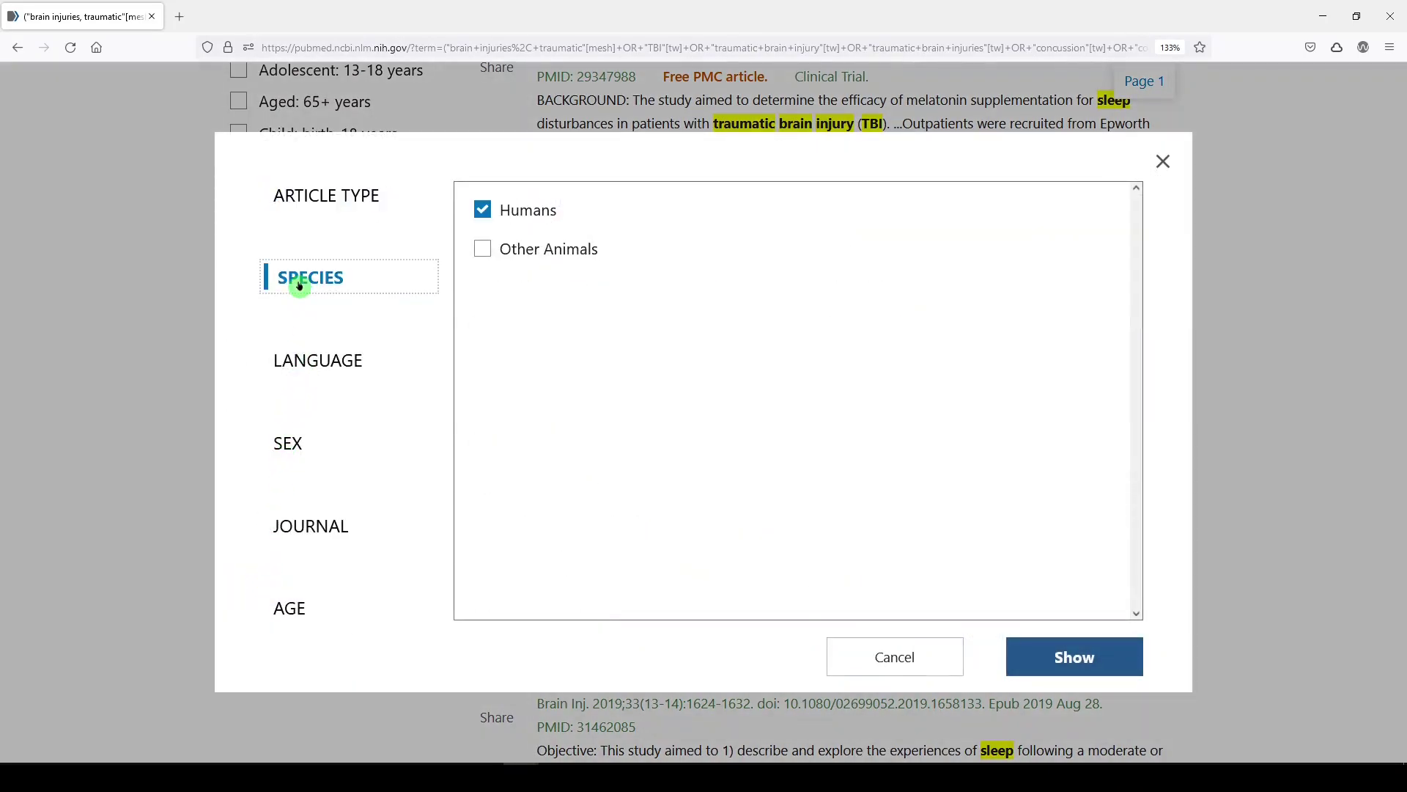
click(1064, 638)
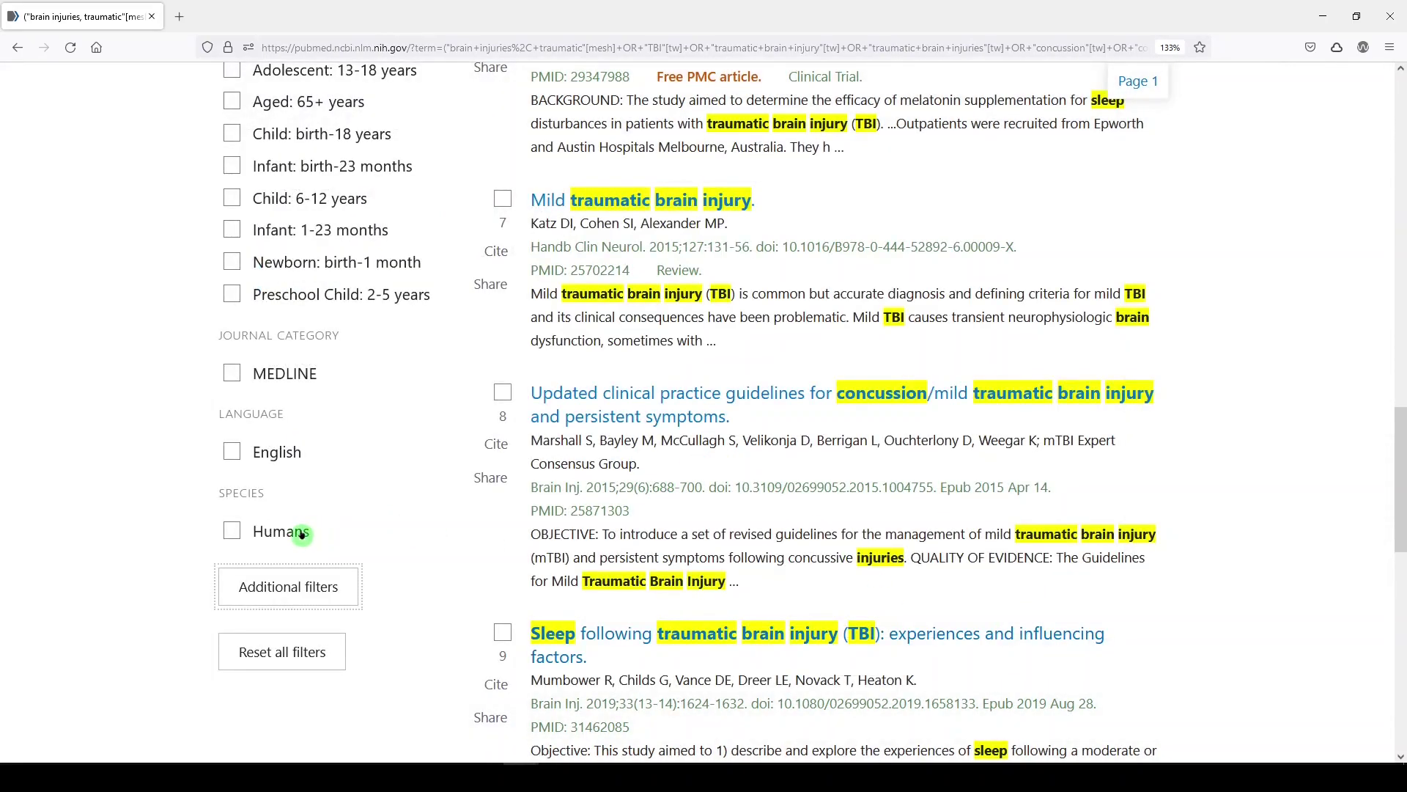
click(301, 532)
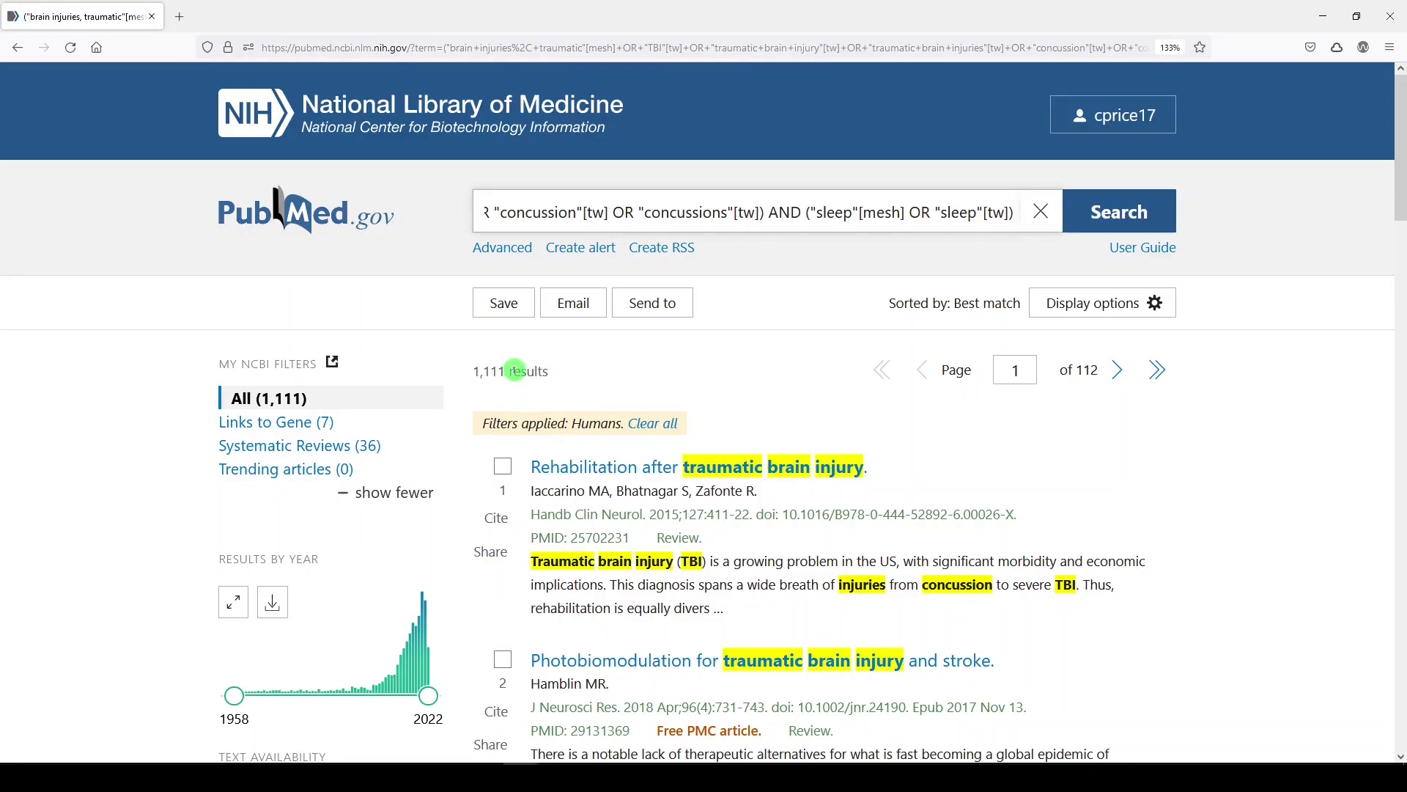
Clear the Humans filter and rerun the query with AND "humans"[mesh] appended, giving 1,111 results.
click(652, 425)
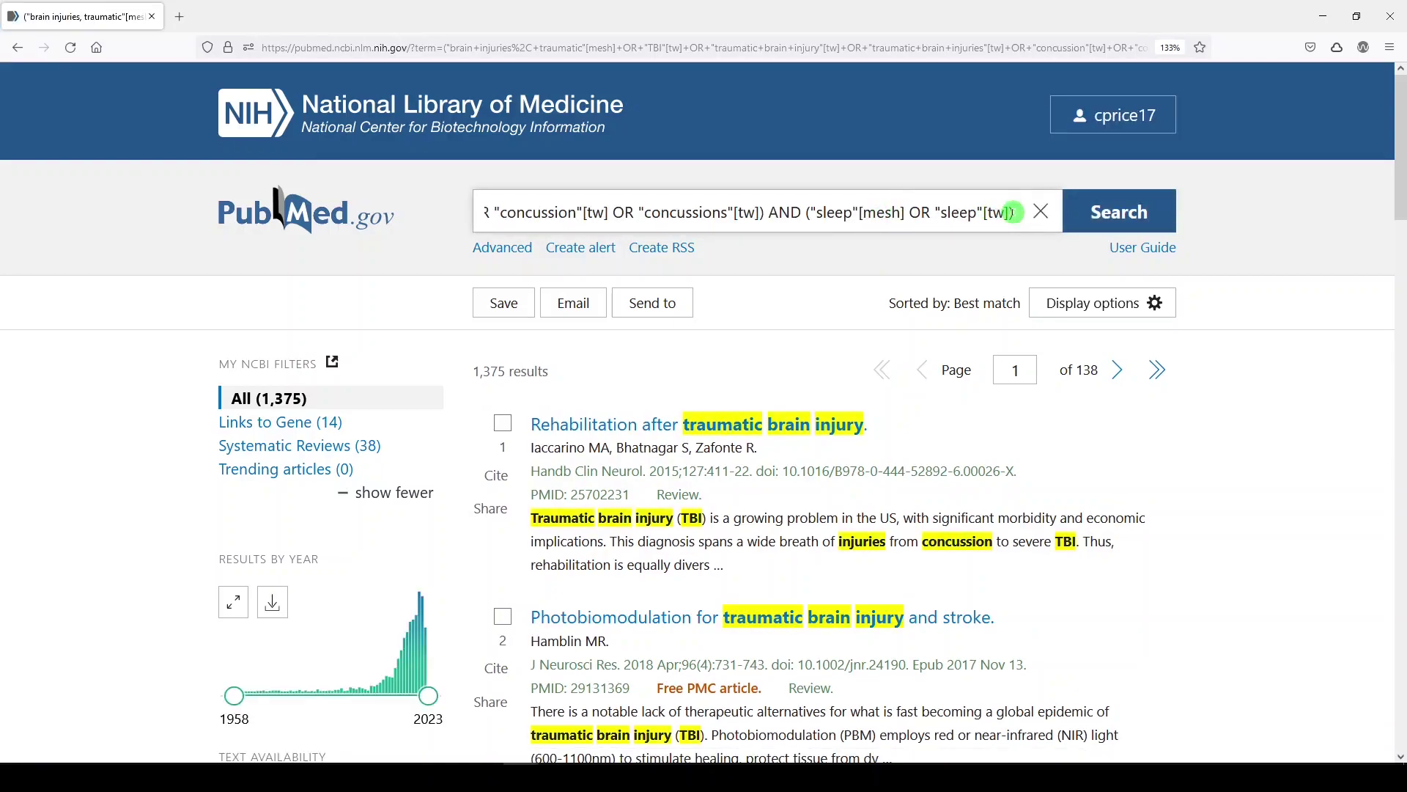
text(AND ")
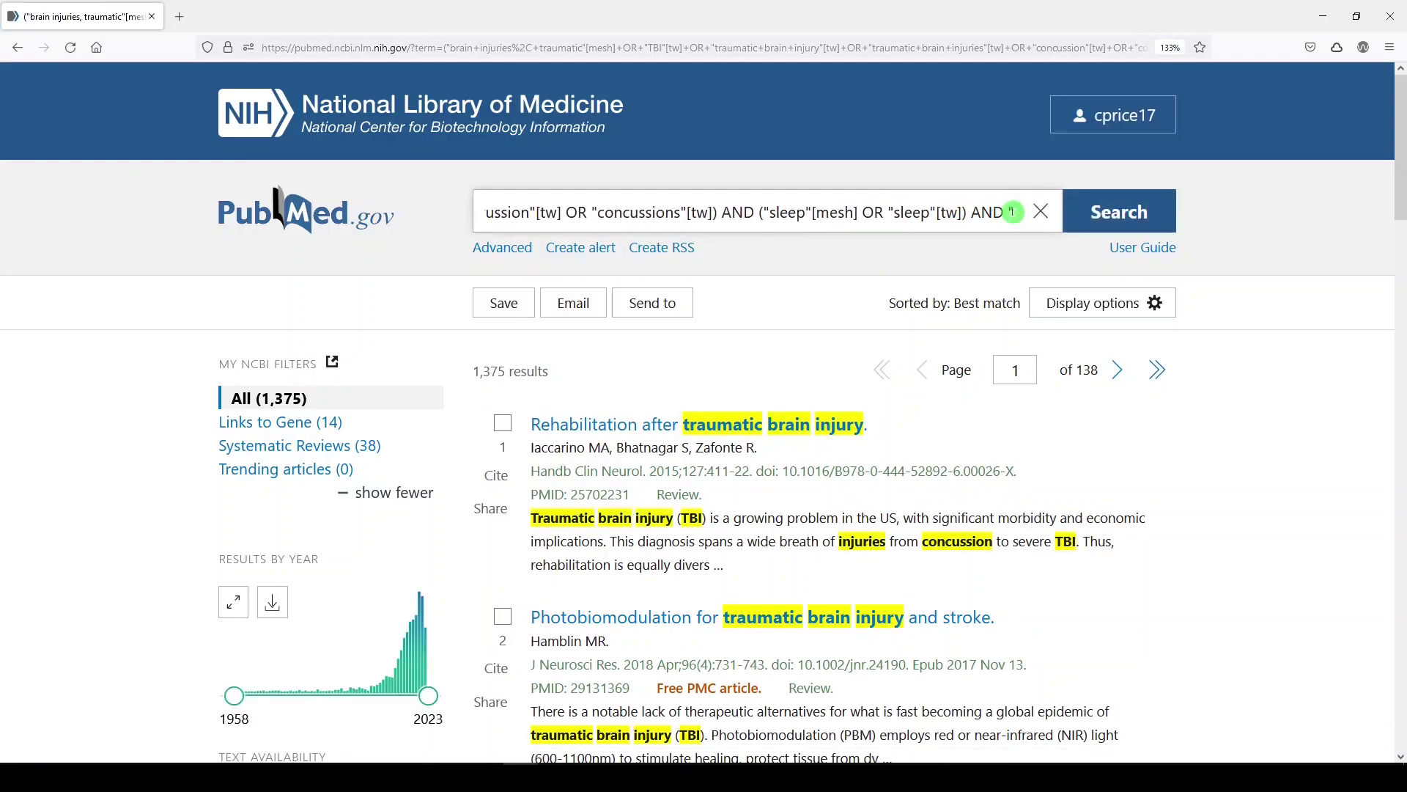
text(humans"[m)
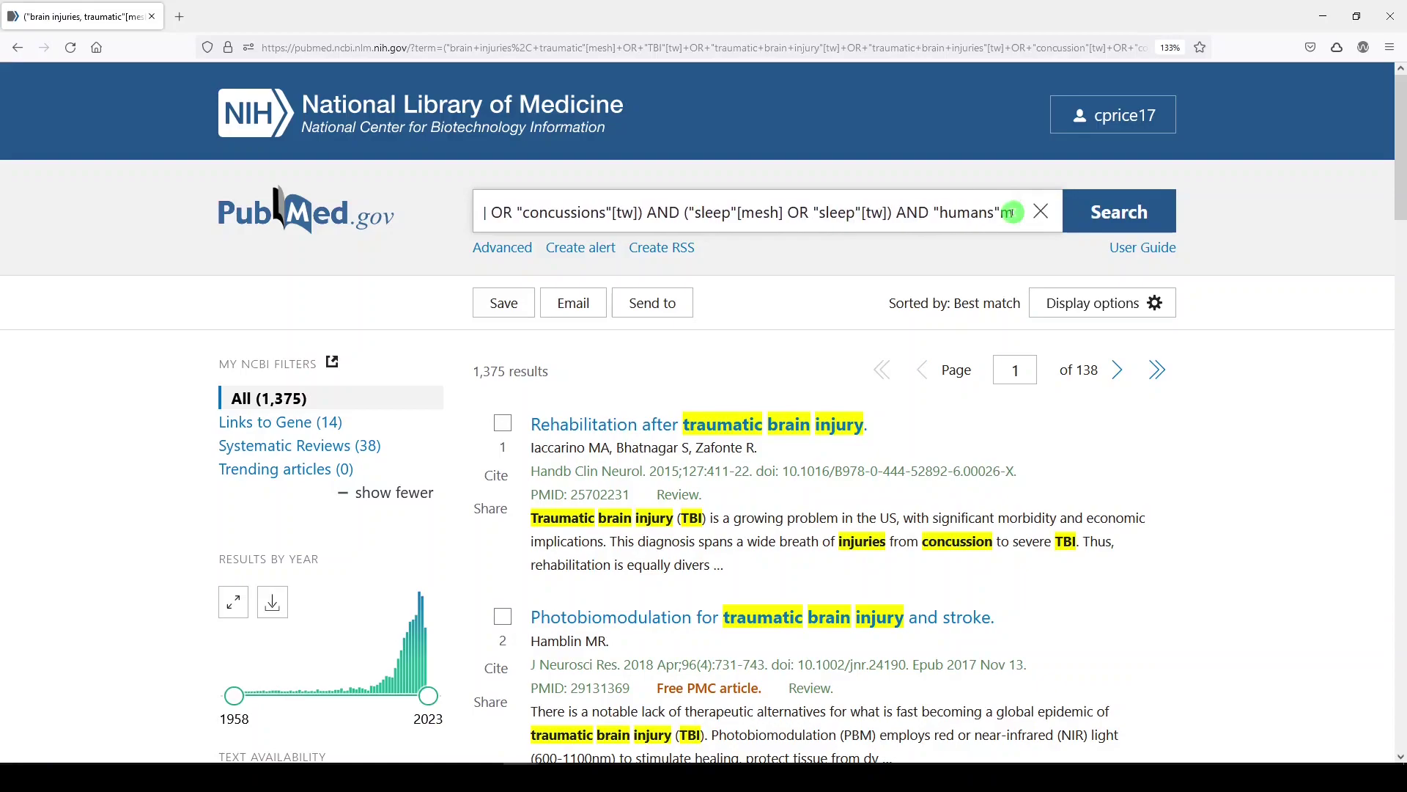
text(esh])
key(Return)
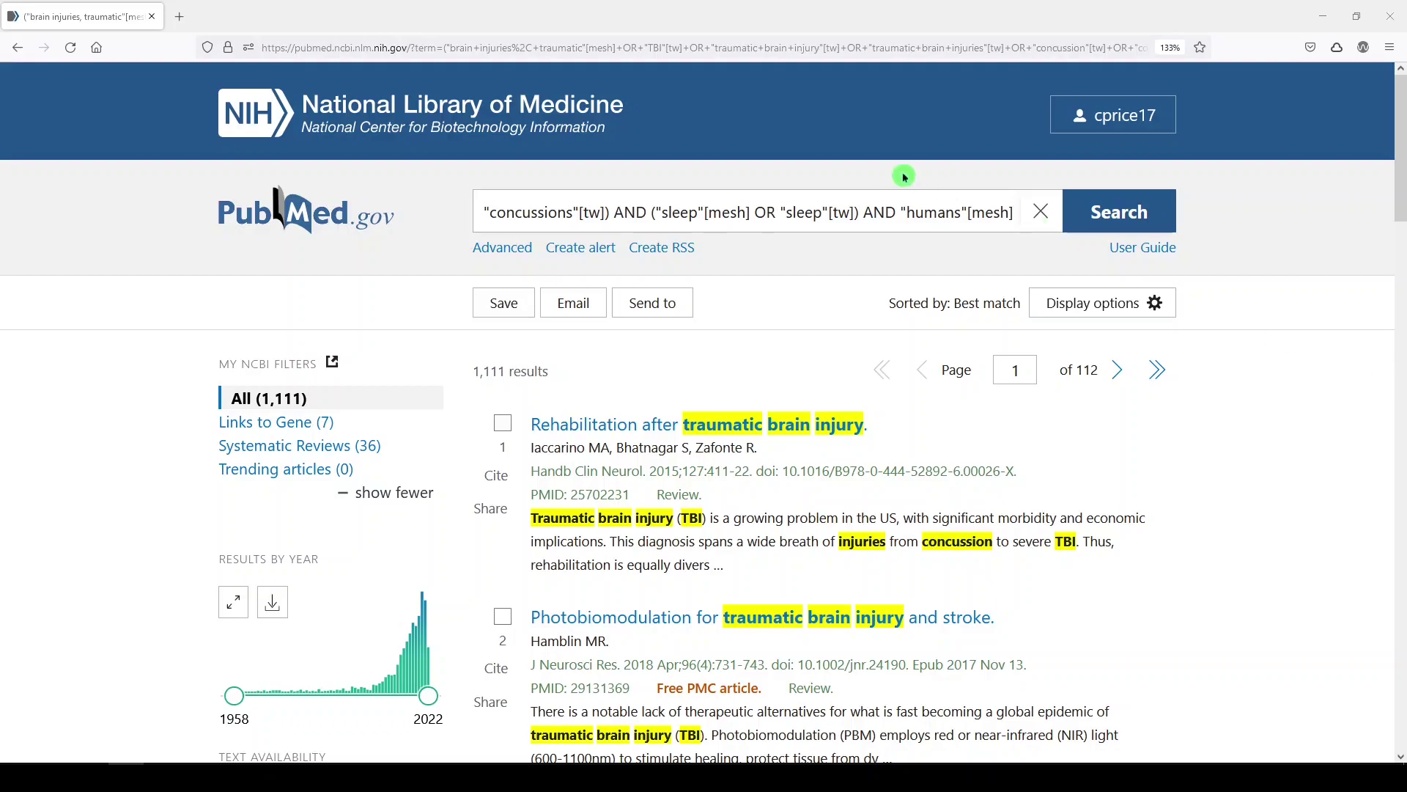
Delete the AND "humans"[mesh] term from the query.
click(864, 213)
drag(868, 218, 1063, 202)
key(BackSpace)
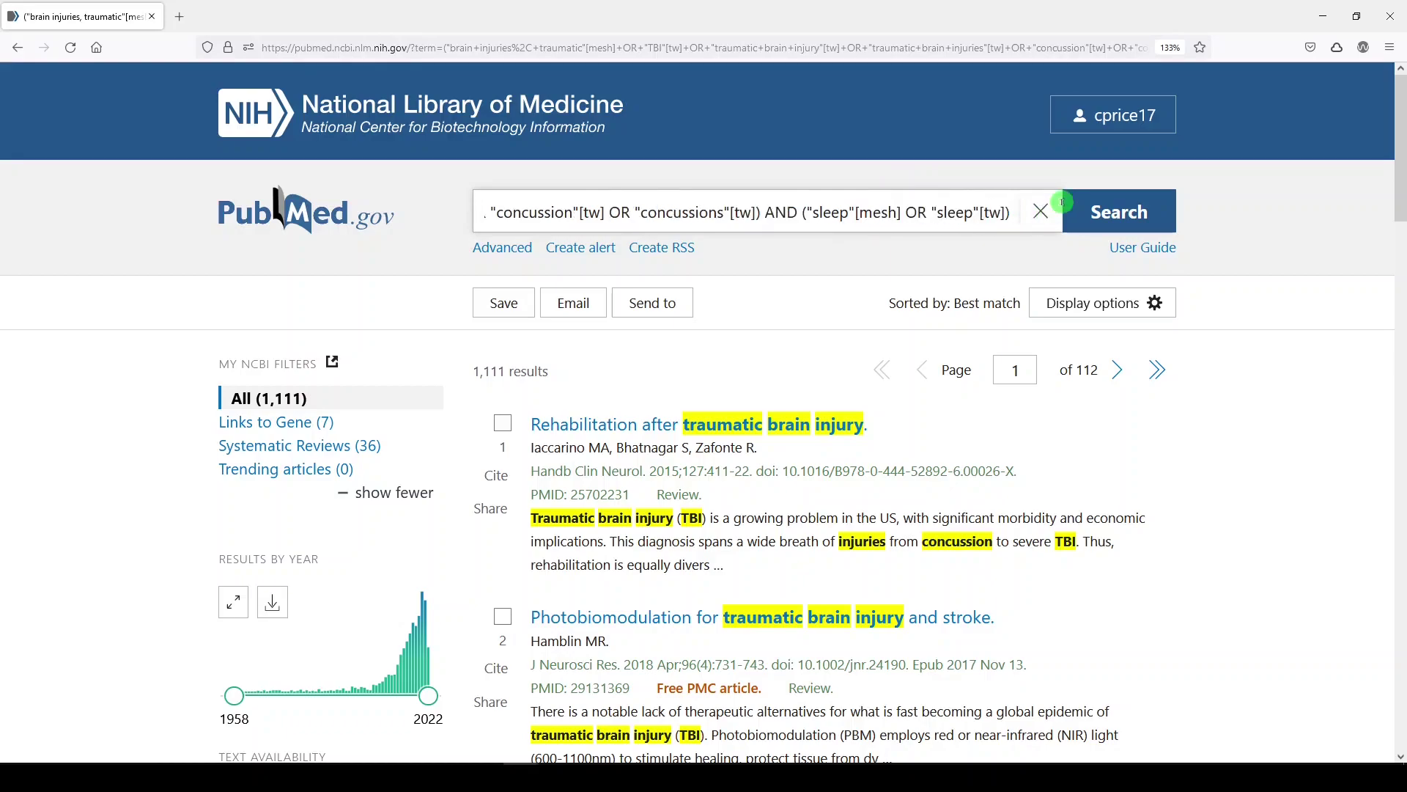
Rerun the plain query, then append NOT ("animals"[mesh] NOT "humans"[mesh]) and search, getting 1,323 results.
click(1100, 211)
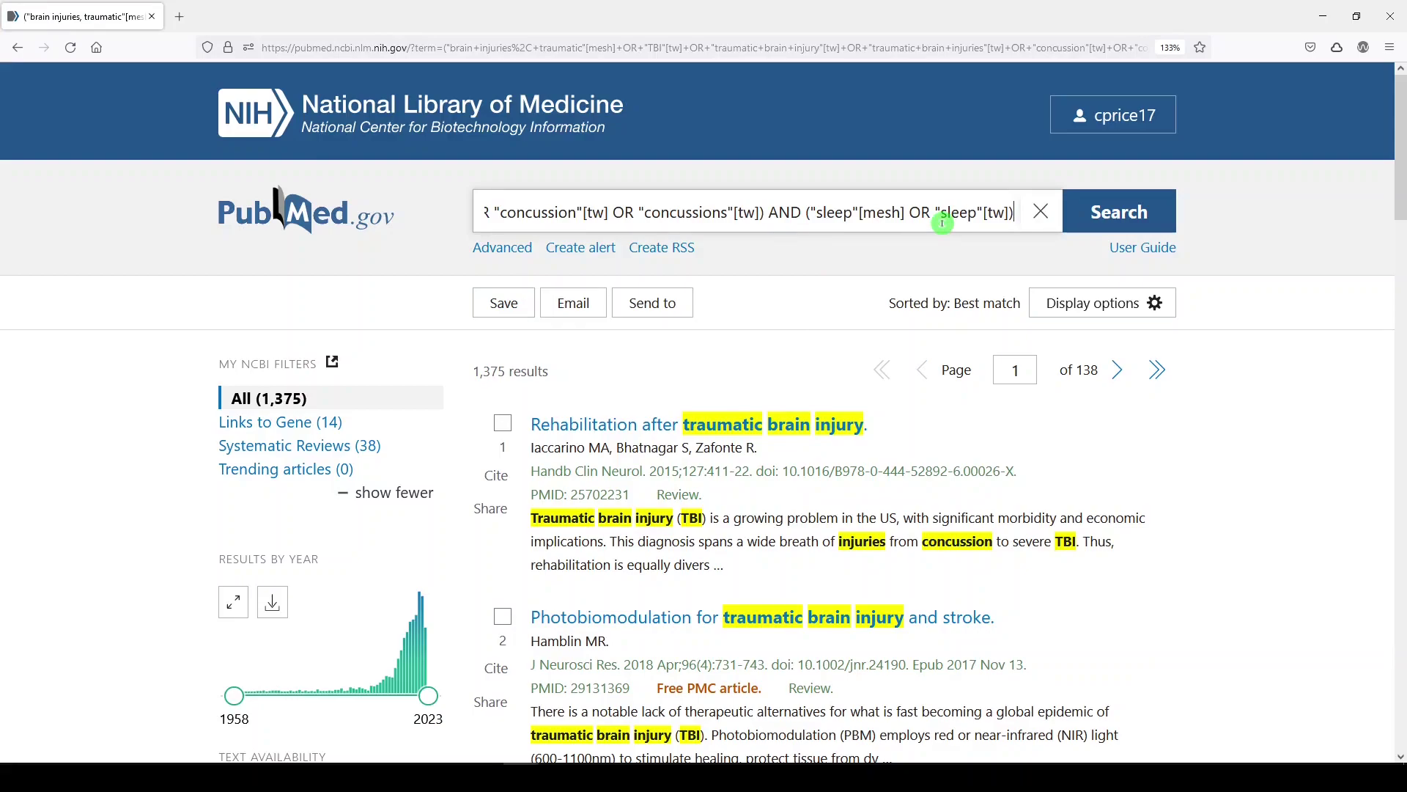
text(NOT )
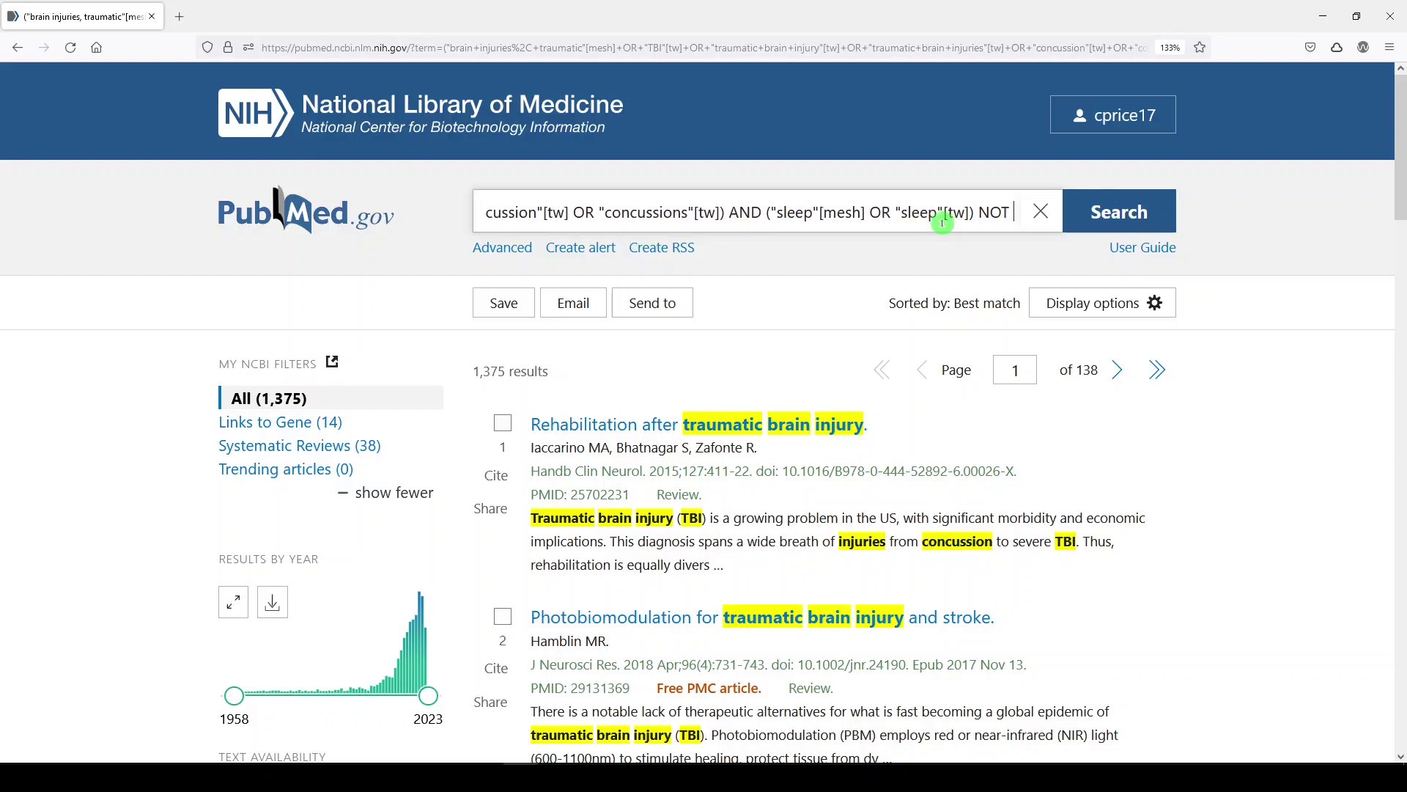
text(("a)
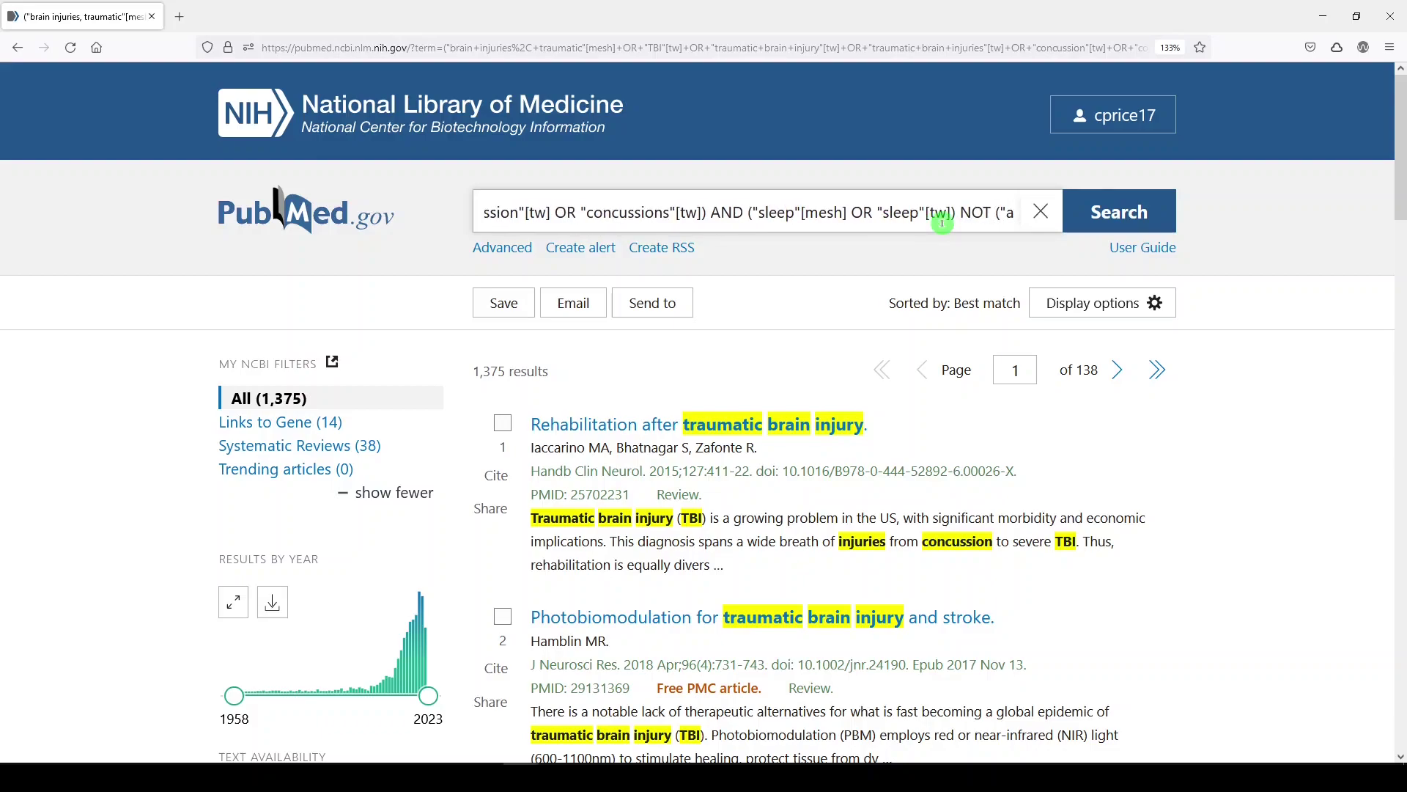
text(nimals"[)
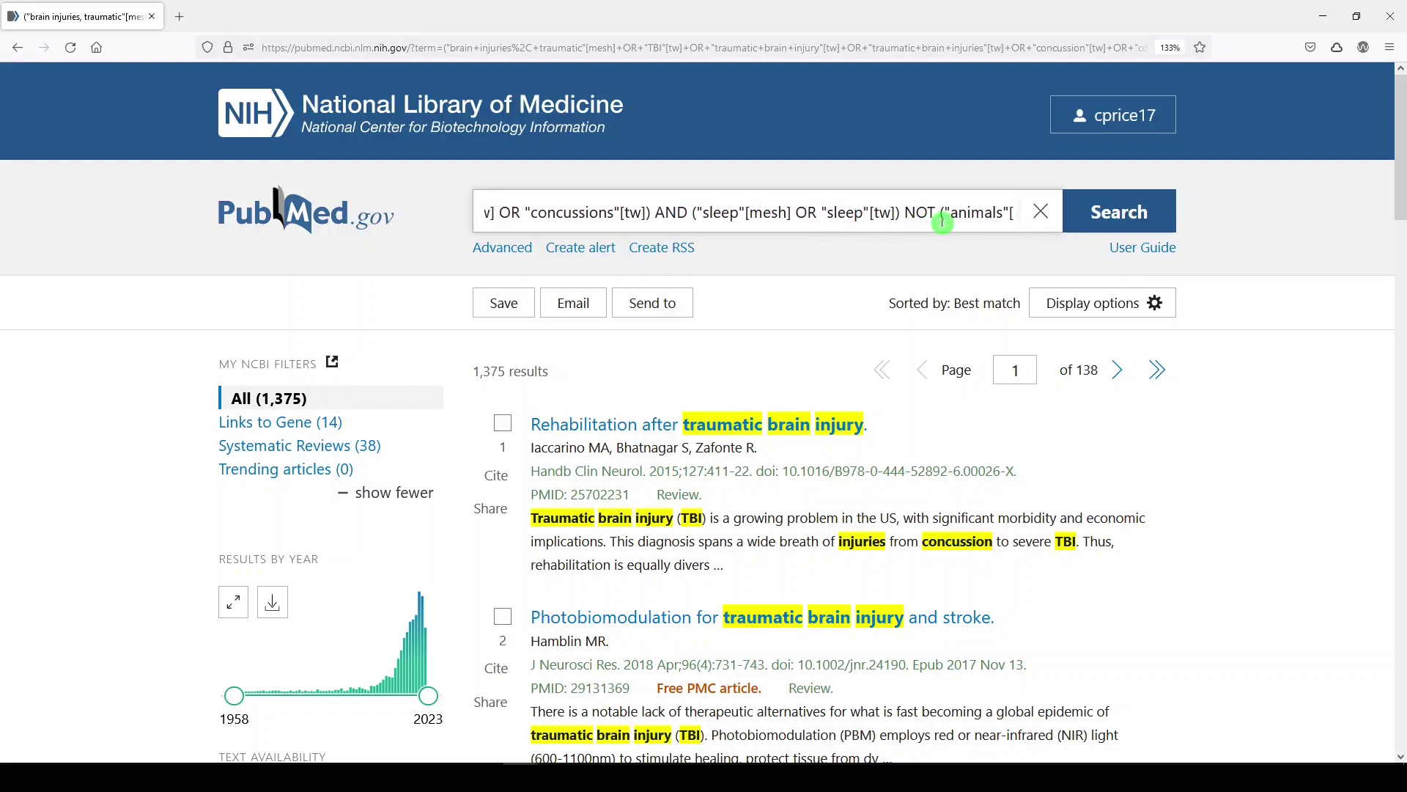
text(mesh] NOT ")
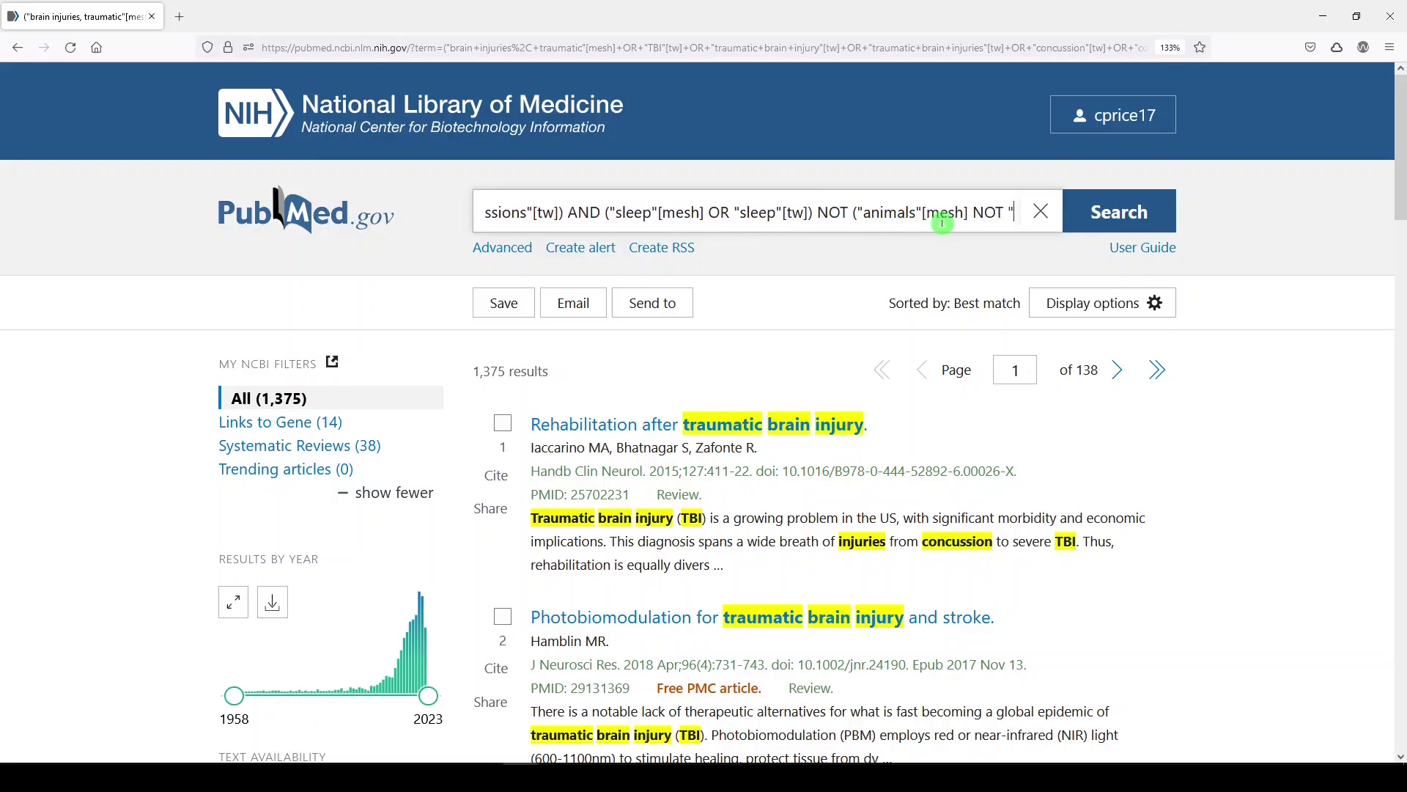
text(humans"[mesh]))
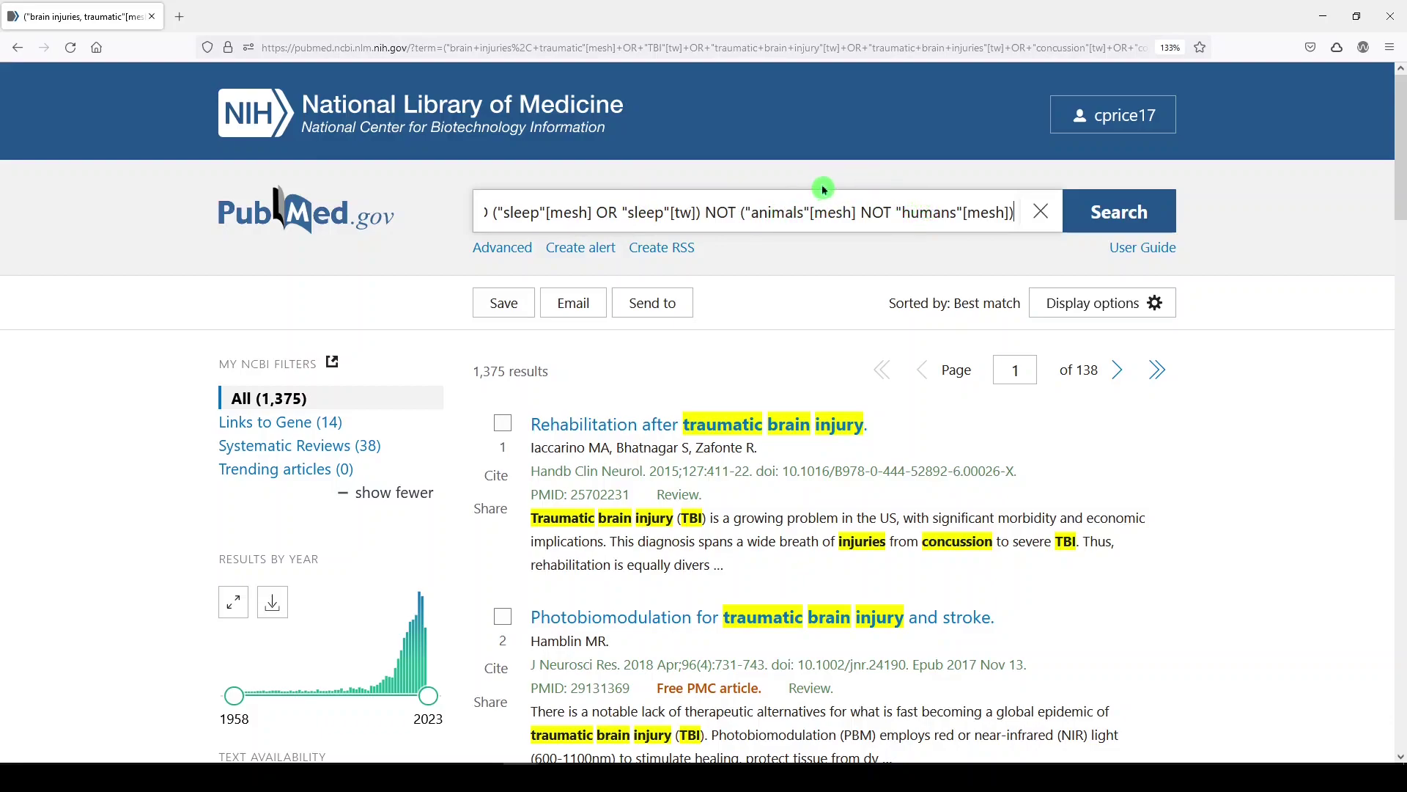
click(1090, 217)
Replace "humans"[mesh] in the exclusion with ("animals"[mesh] AND "humans"[mesh]) and rerun the search.
click(900, 212)
drag(900, 212, 1008, 213)
text(()
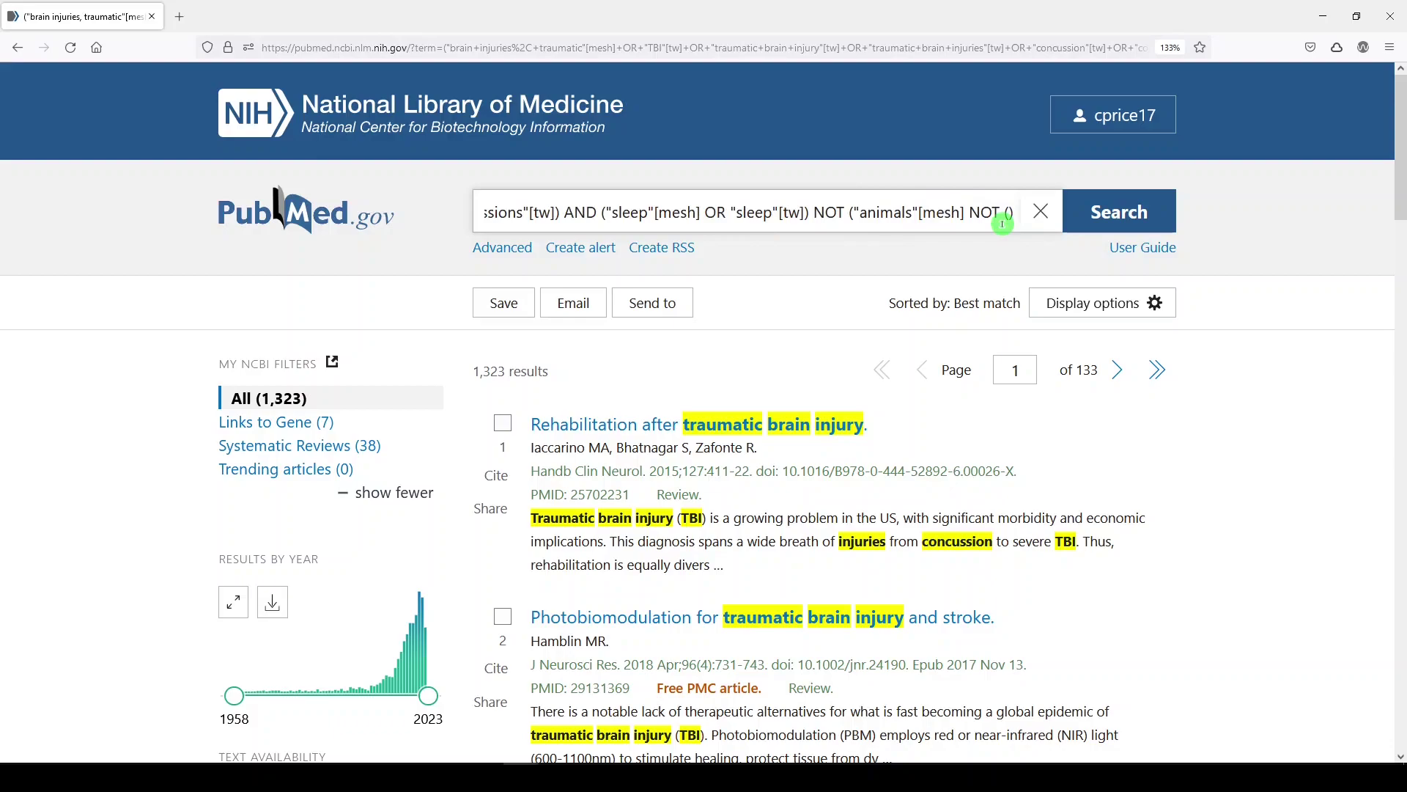
text("animals"[)
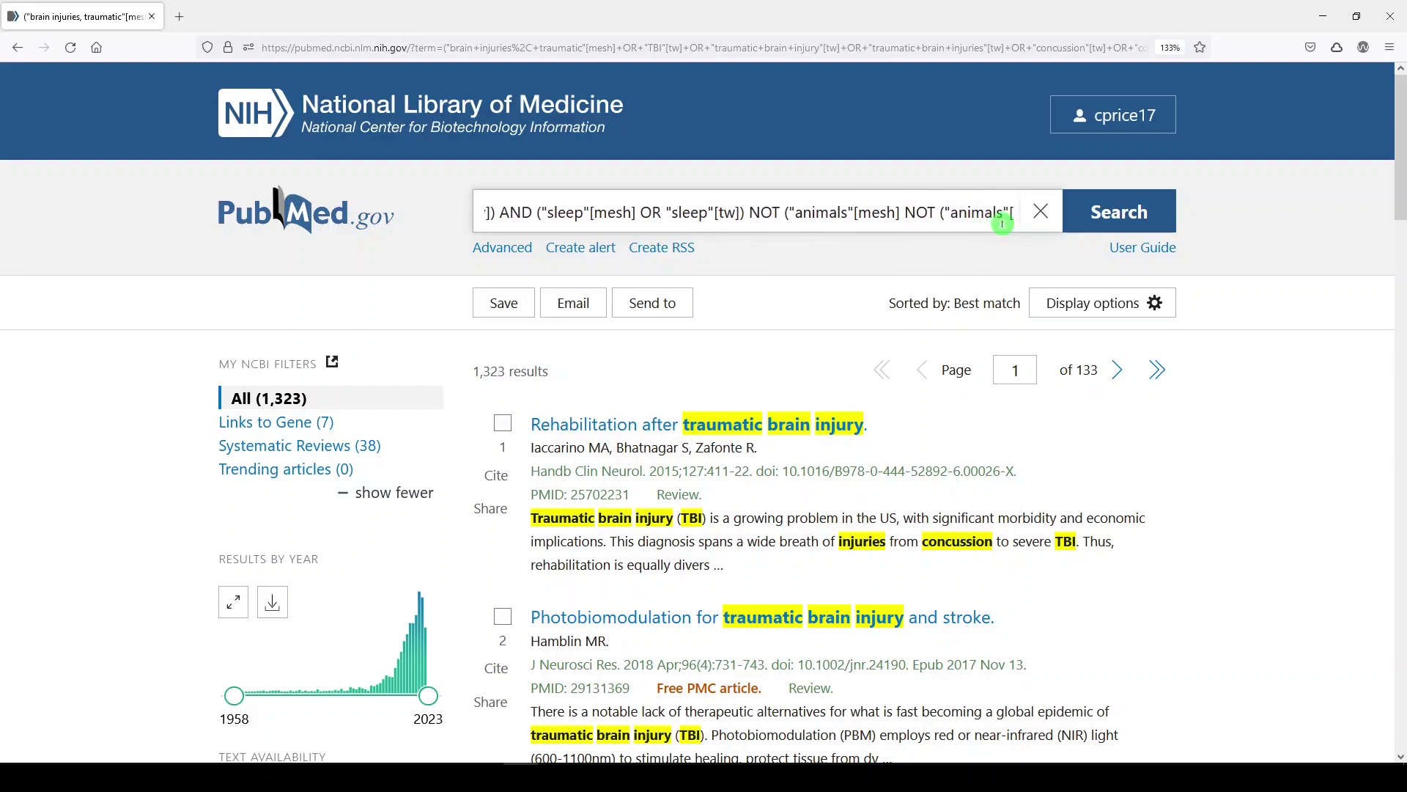
text(mesh] AND "human)
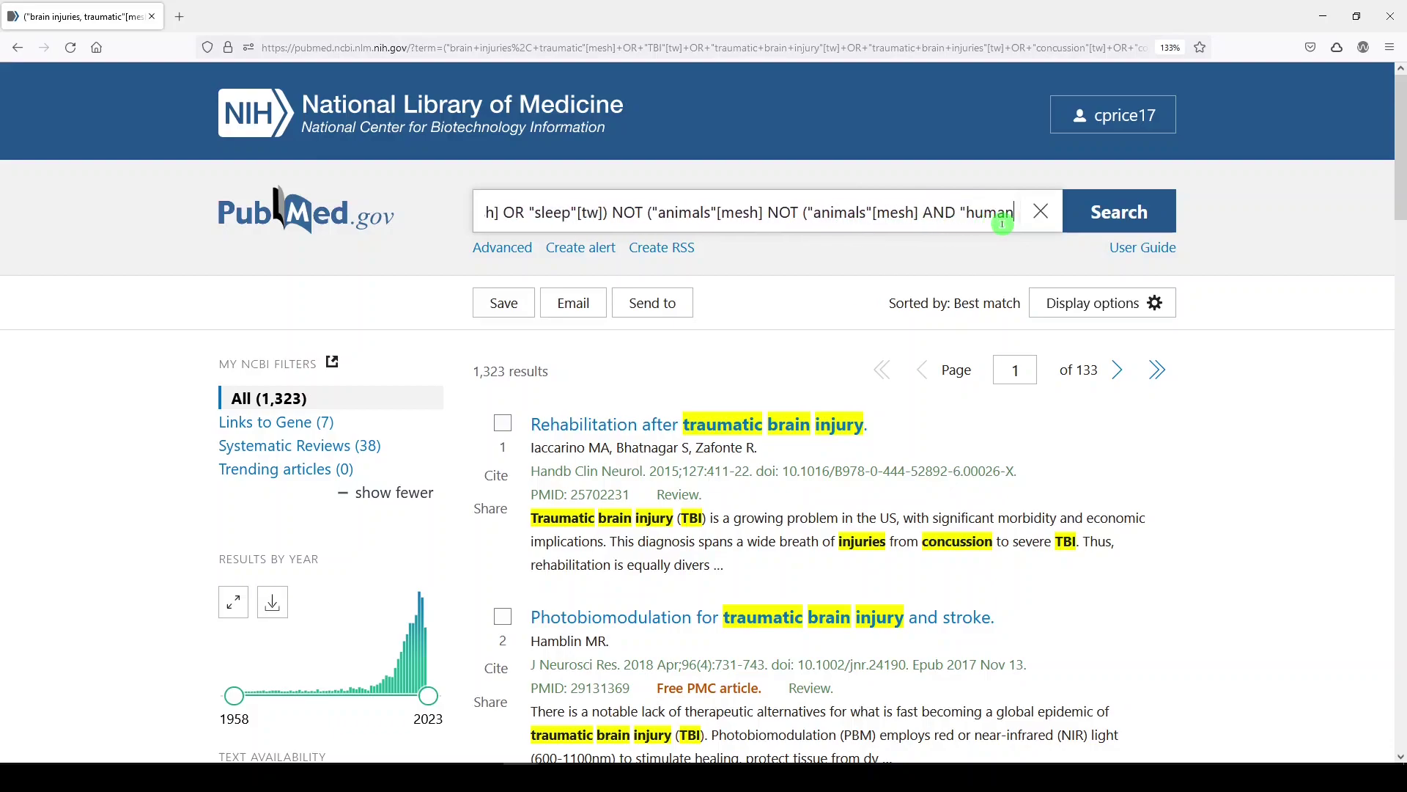
text(s"[mesh])))
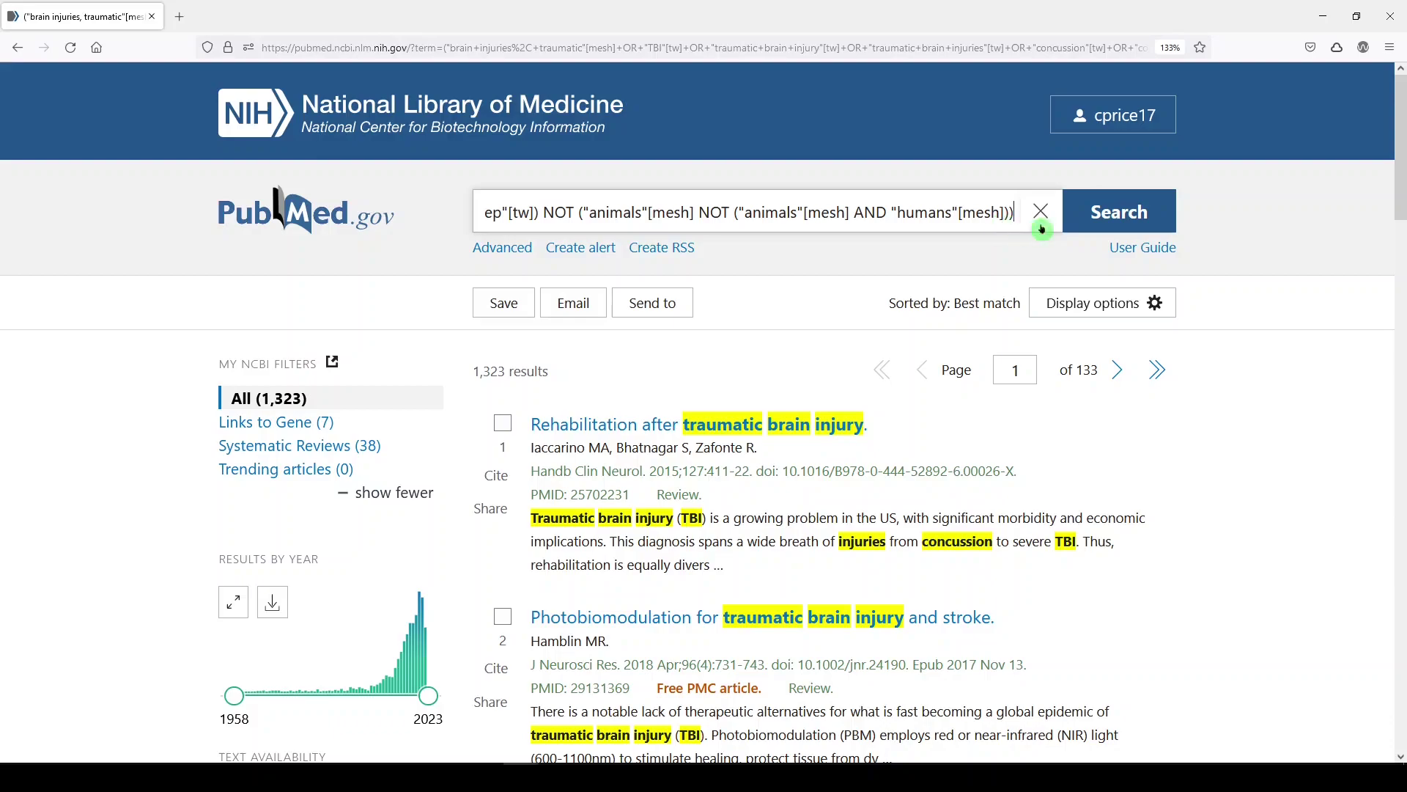
click(1100, 219)
Open the search history and highlight the Humans filter in #2 and the NOT clauses of #4 and #5.
click(496, 251)
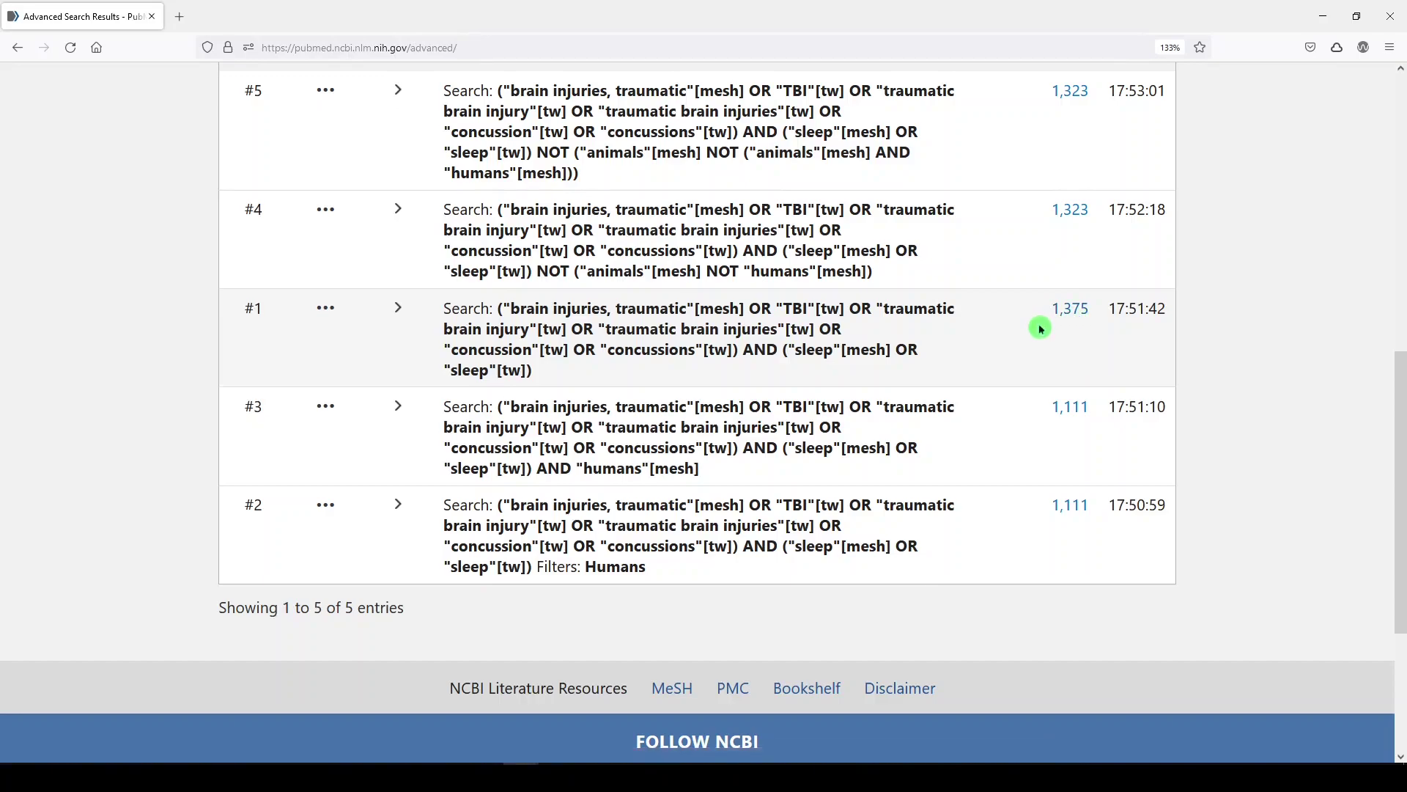
drag(537, 572, 649, 570)
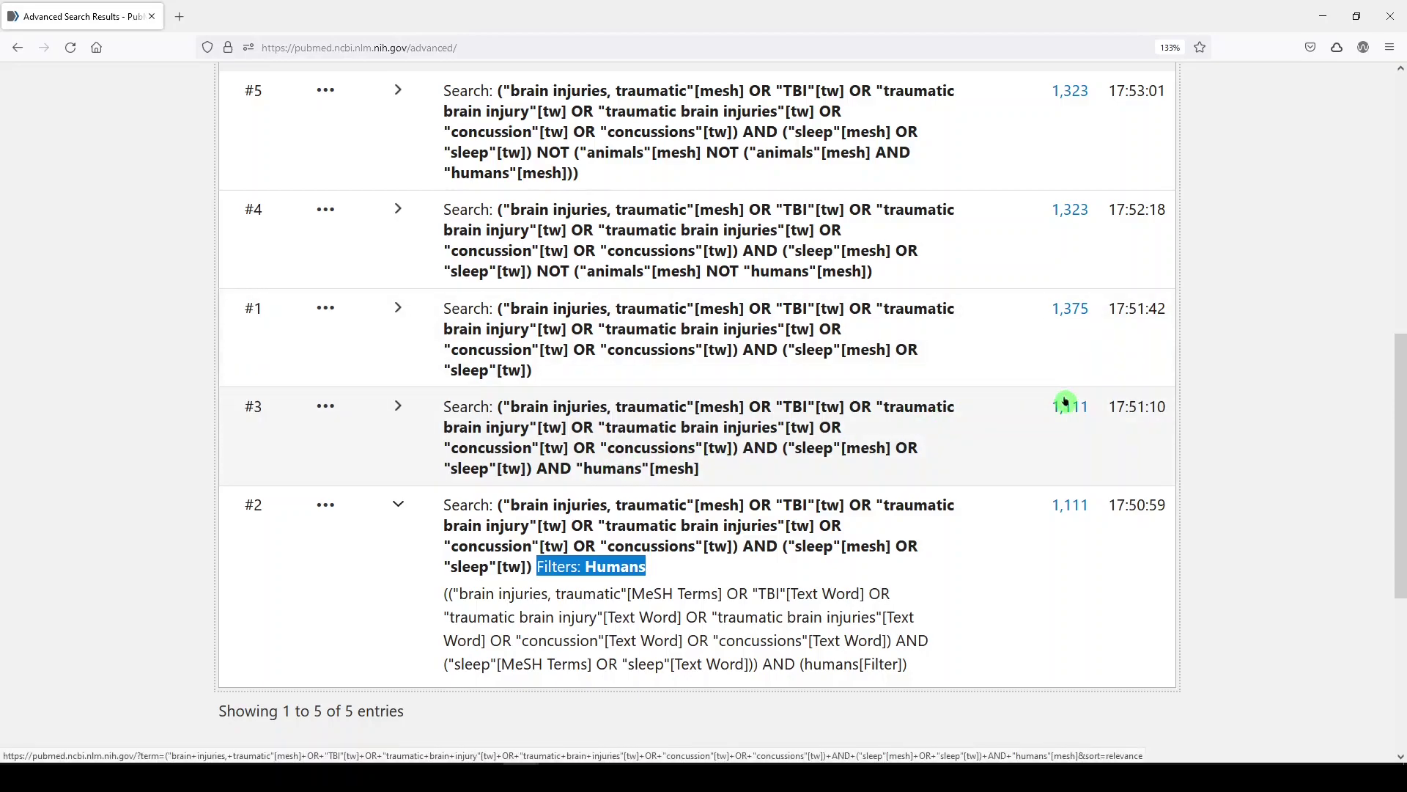
scroll(1041, 396, up, 2)
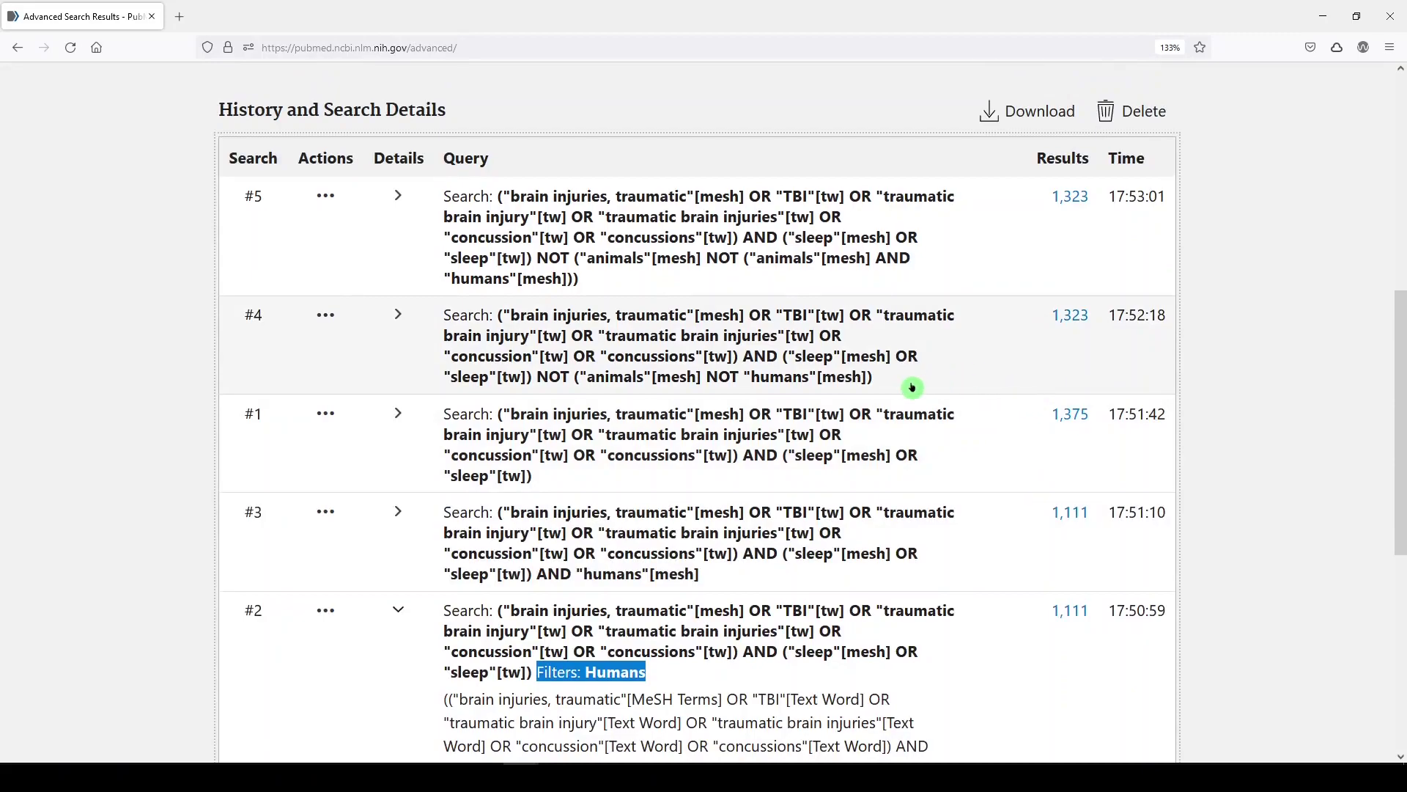
drag(903, 382, 540, 378)
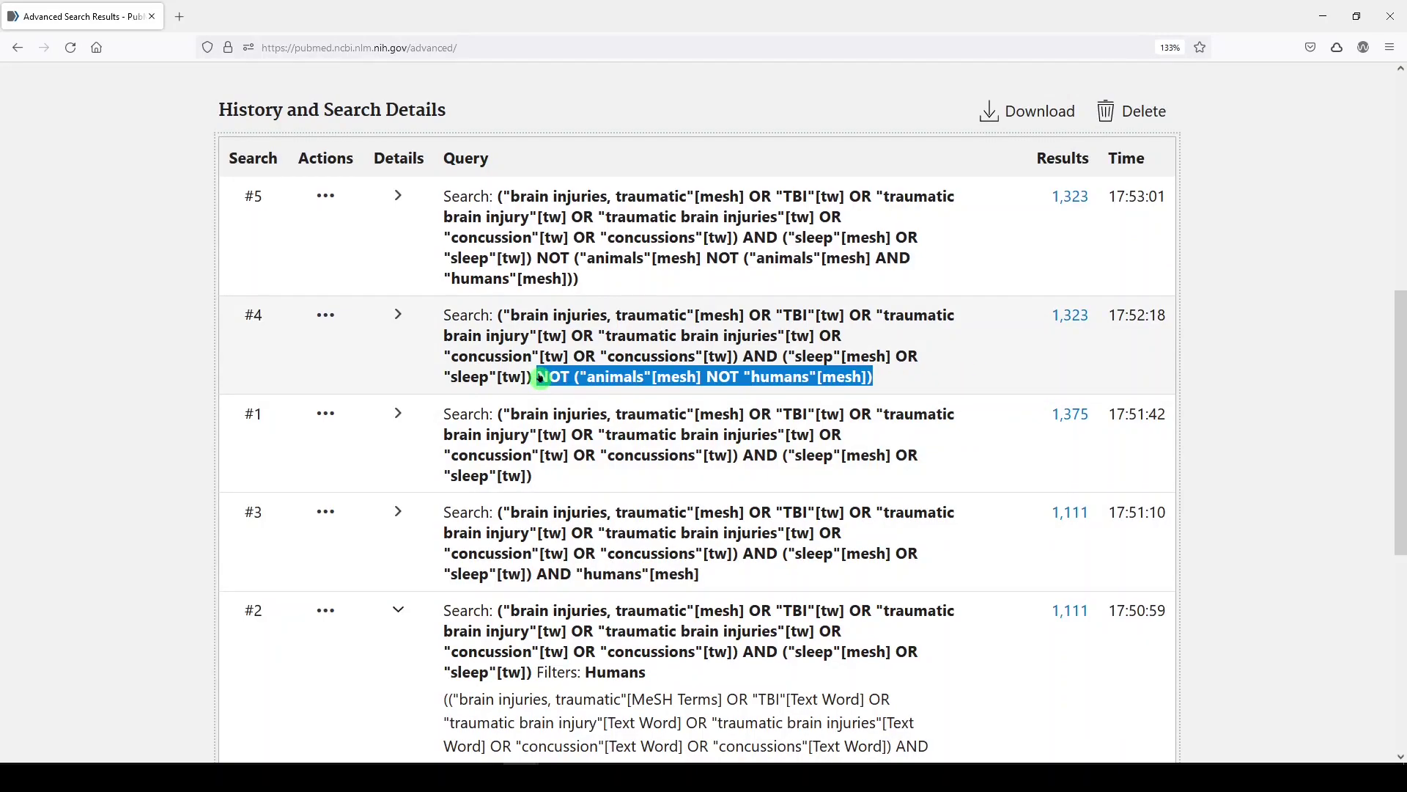
drag(580, 278, 544, 263)
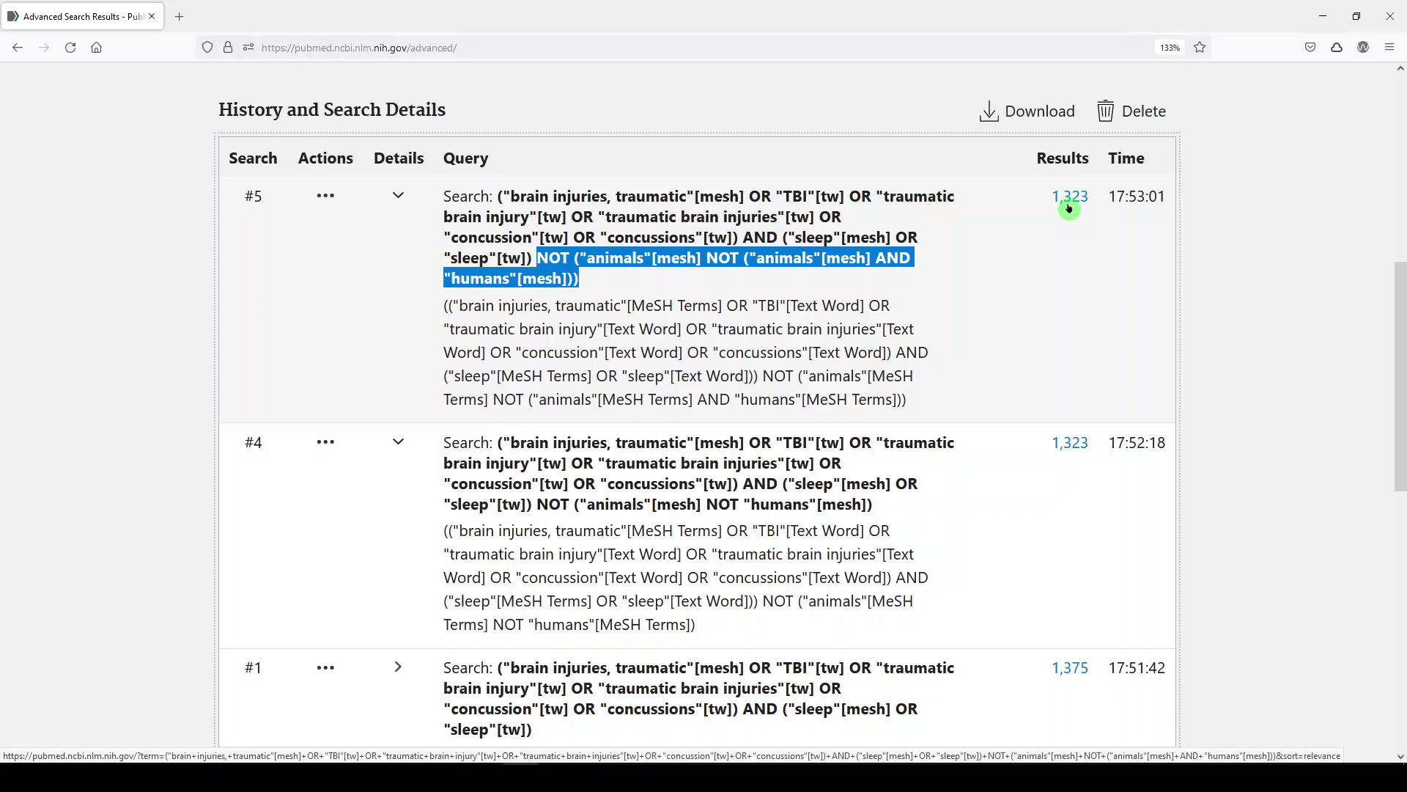
scroll(647, 318, down, 3)
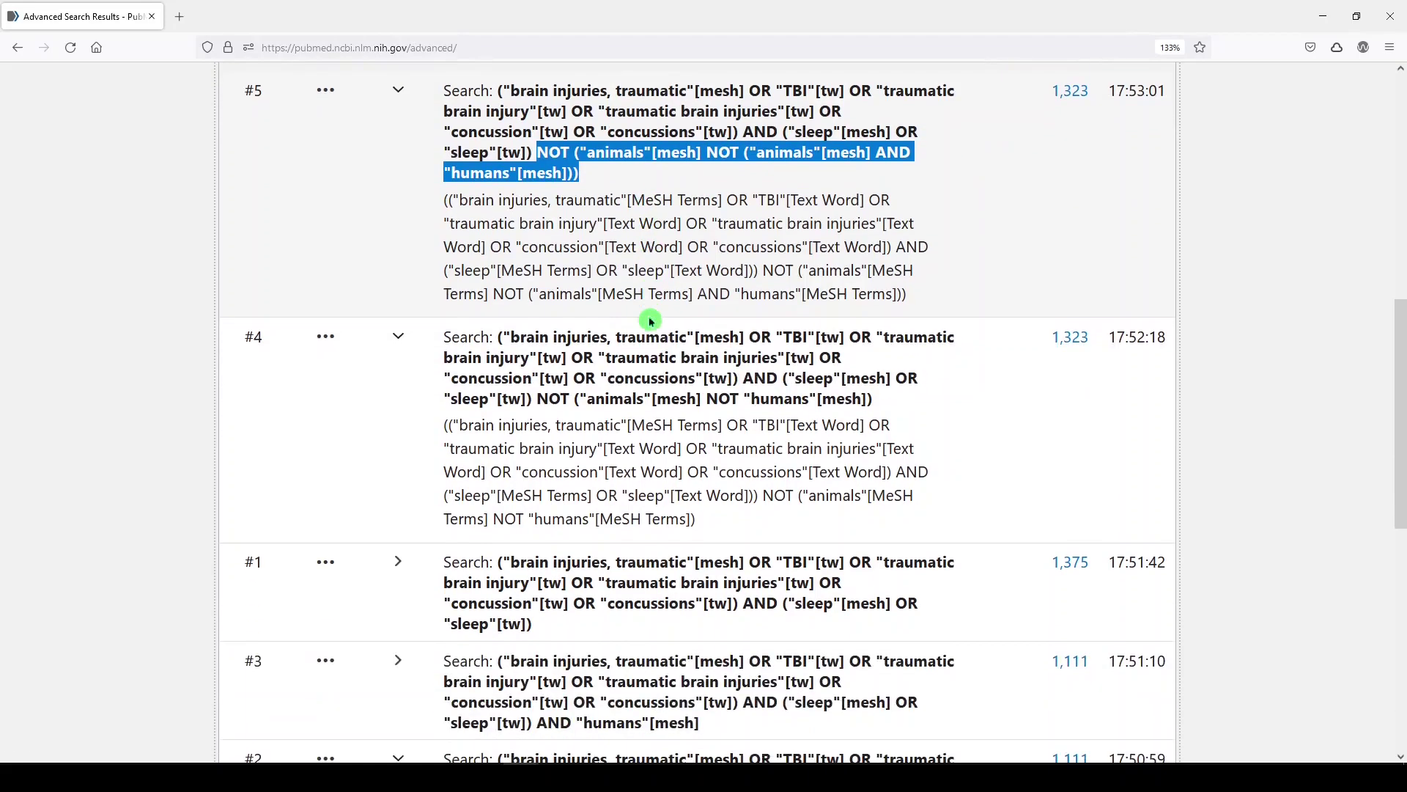
scroll(648, 349, down, 3)
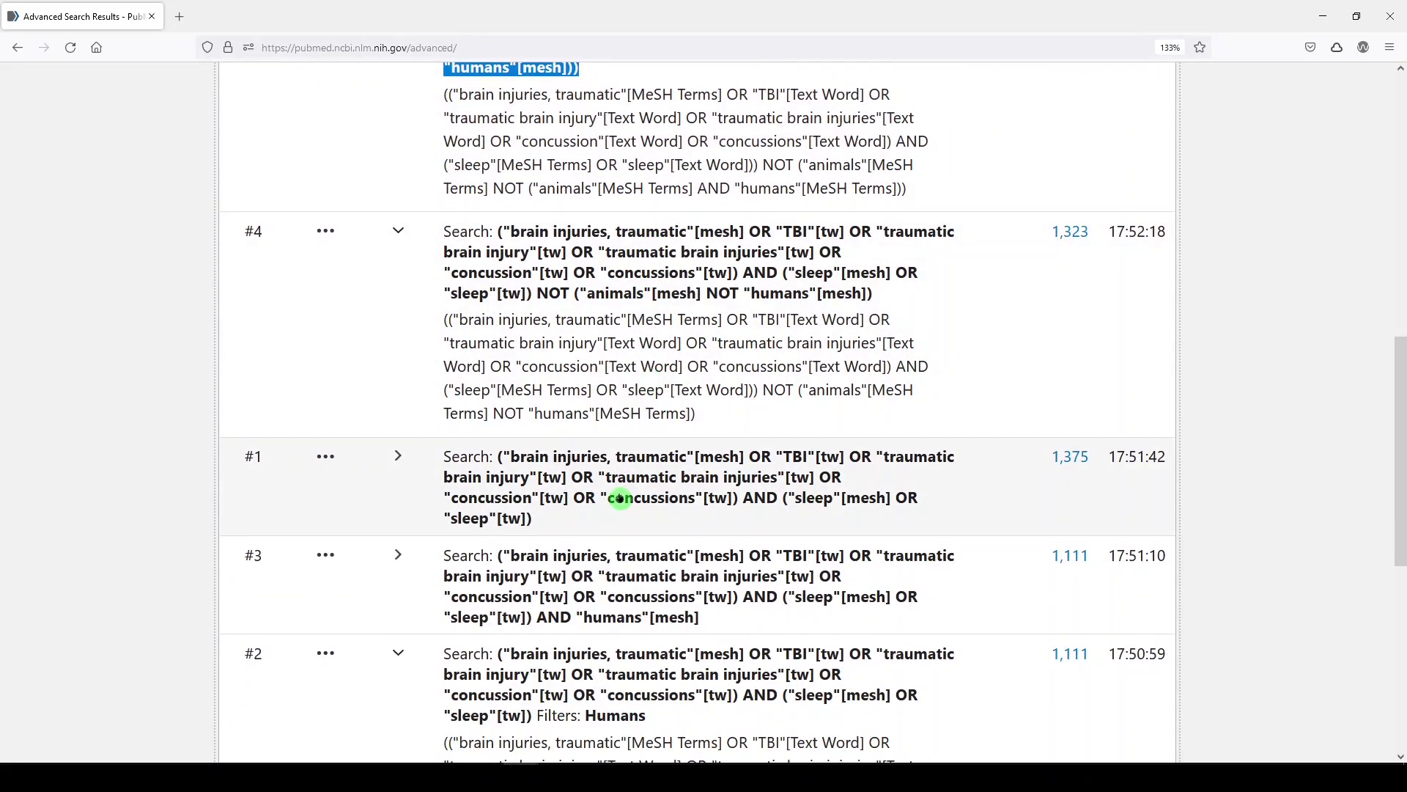
scroll(277, 255, up, 6)
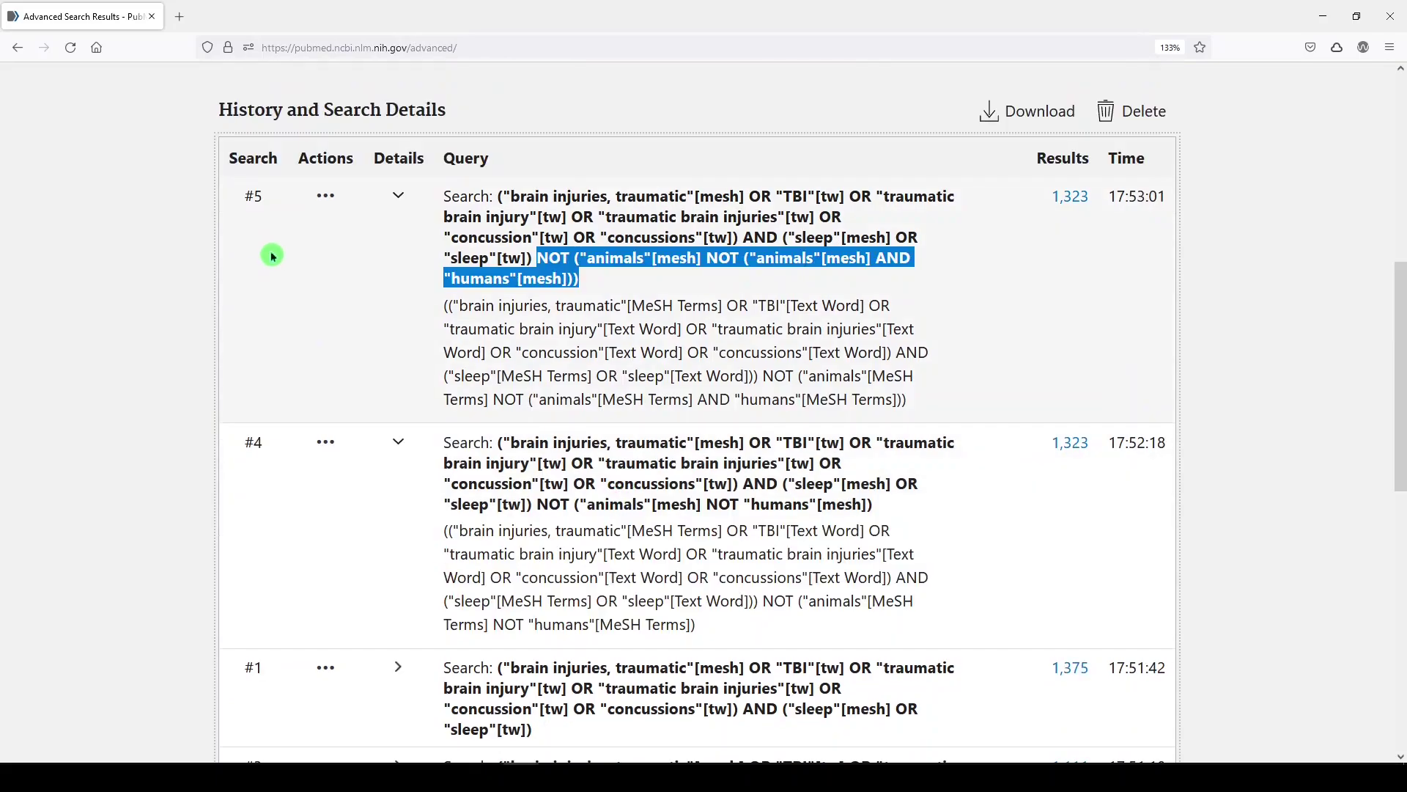
scroll(276, 261, down, 3)
Add search #5 to the query, add #3 with NOT, and run the combination for 212 results.
scroll(323, 307, up, 6)
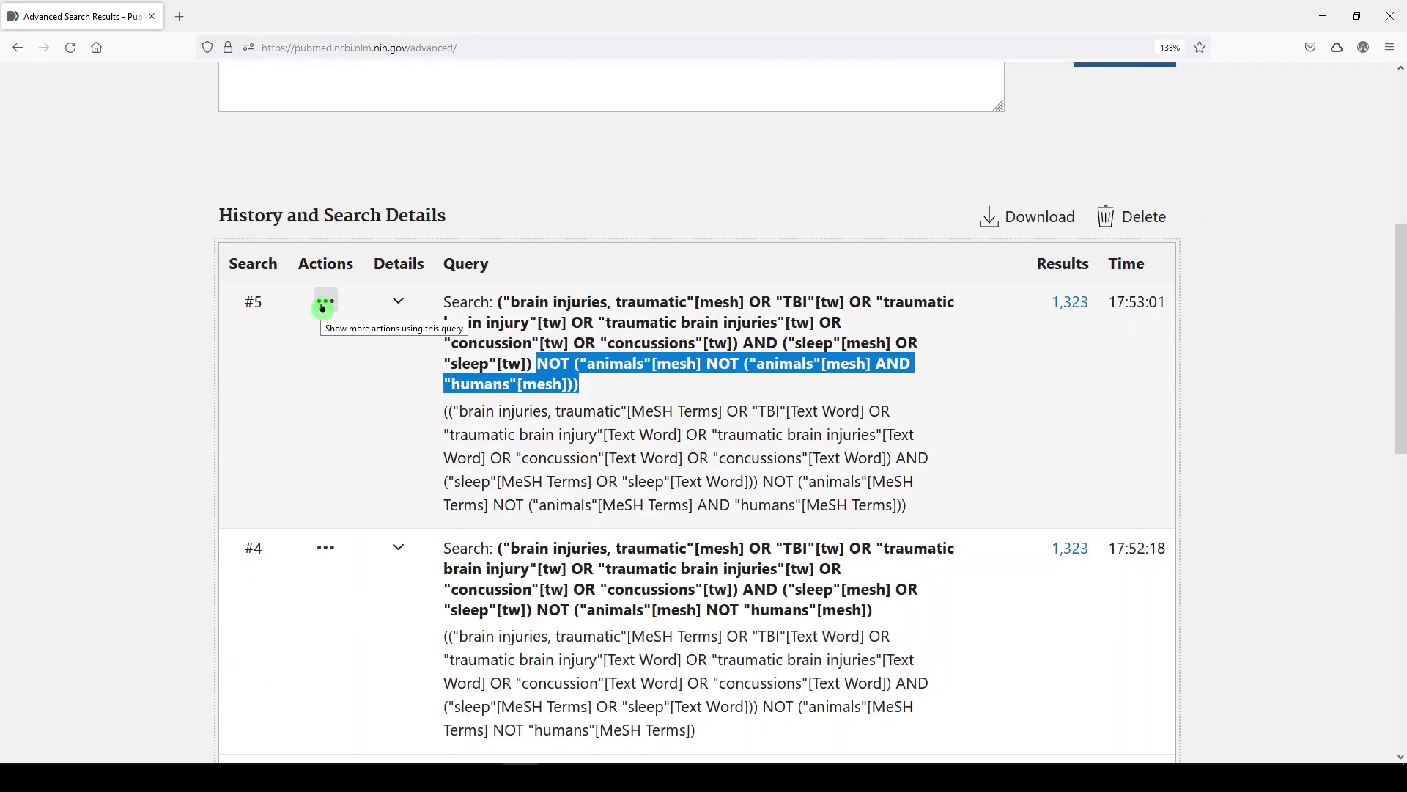
click(323, 307)
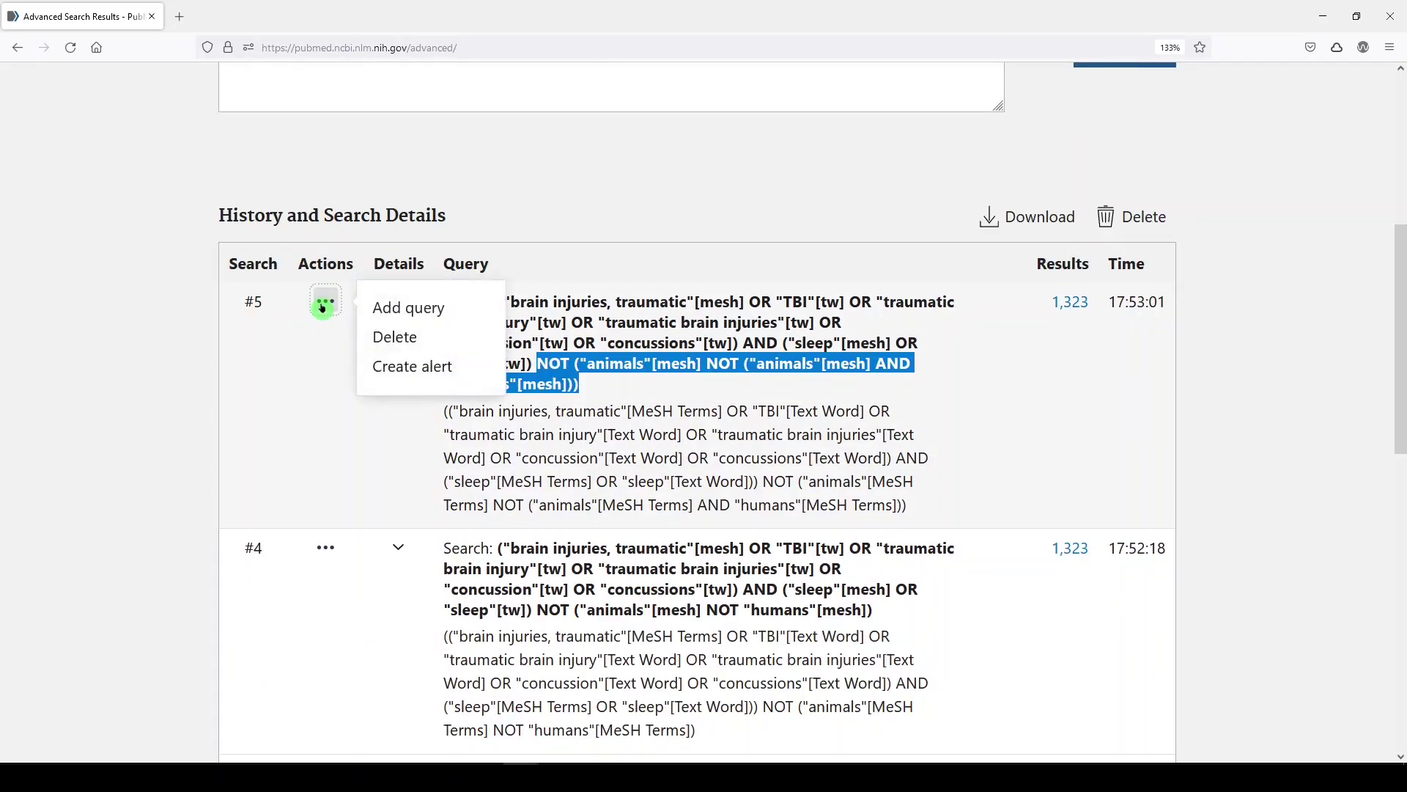
click(381, 311)
scroll(381, 314, down, 6)
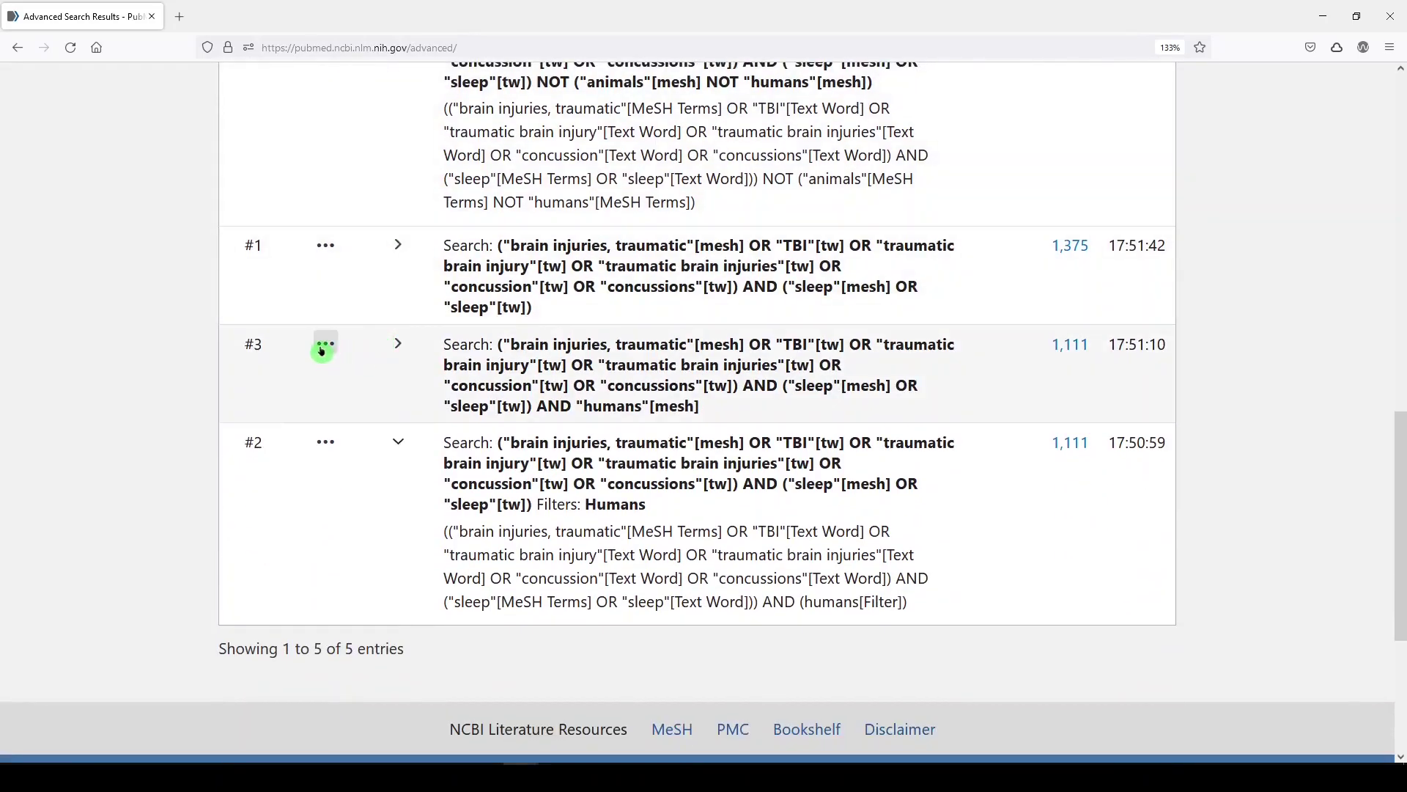
click(325, 351)
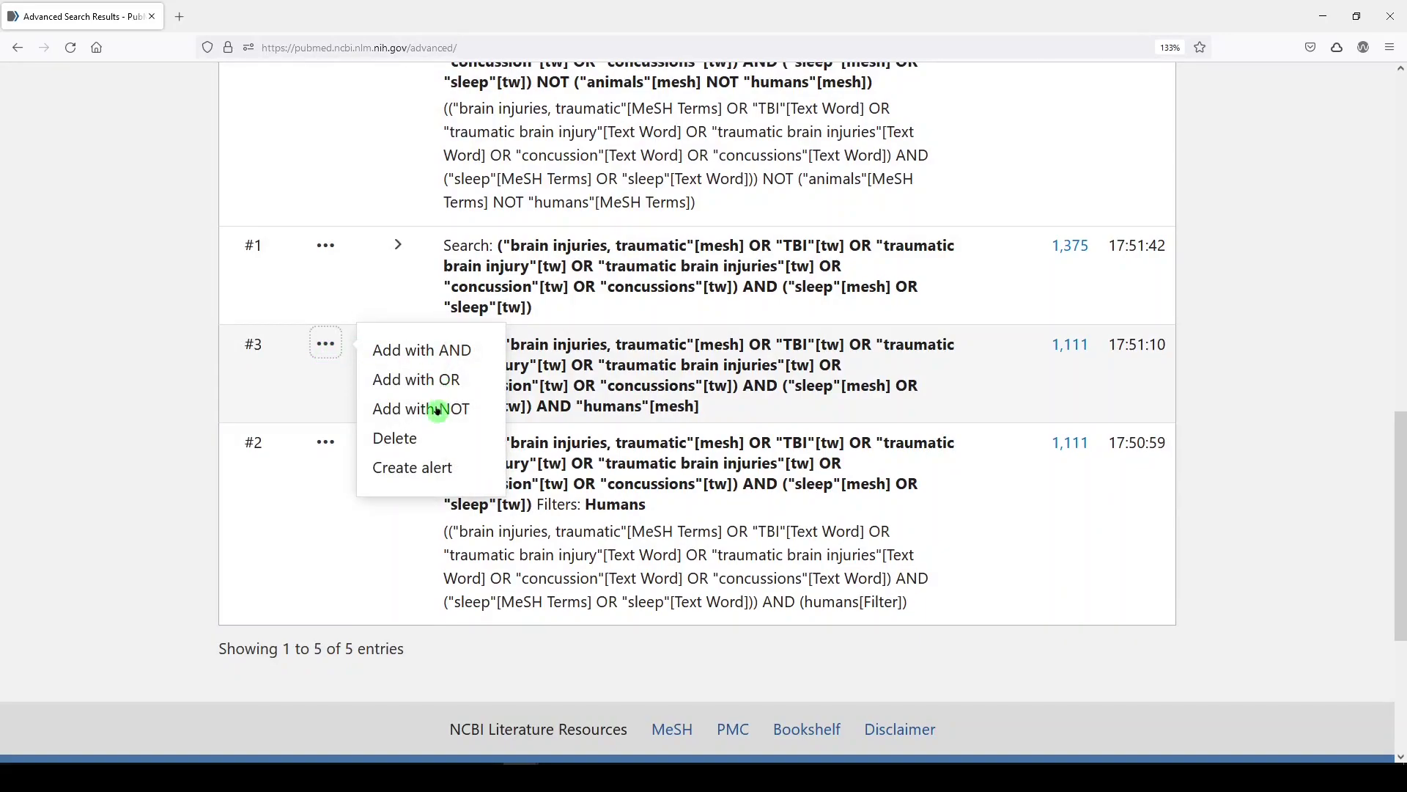
click(437, 410)
click(1090, 87)
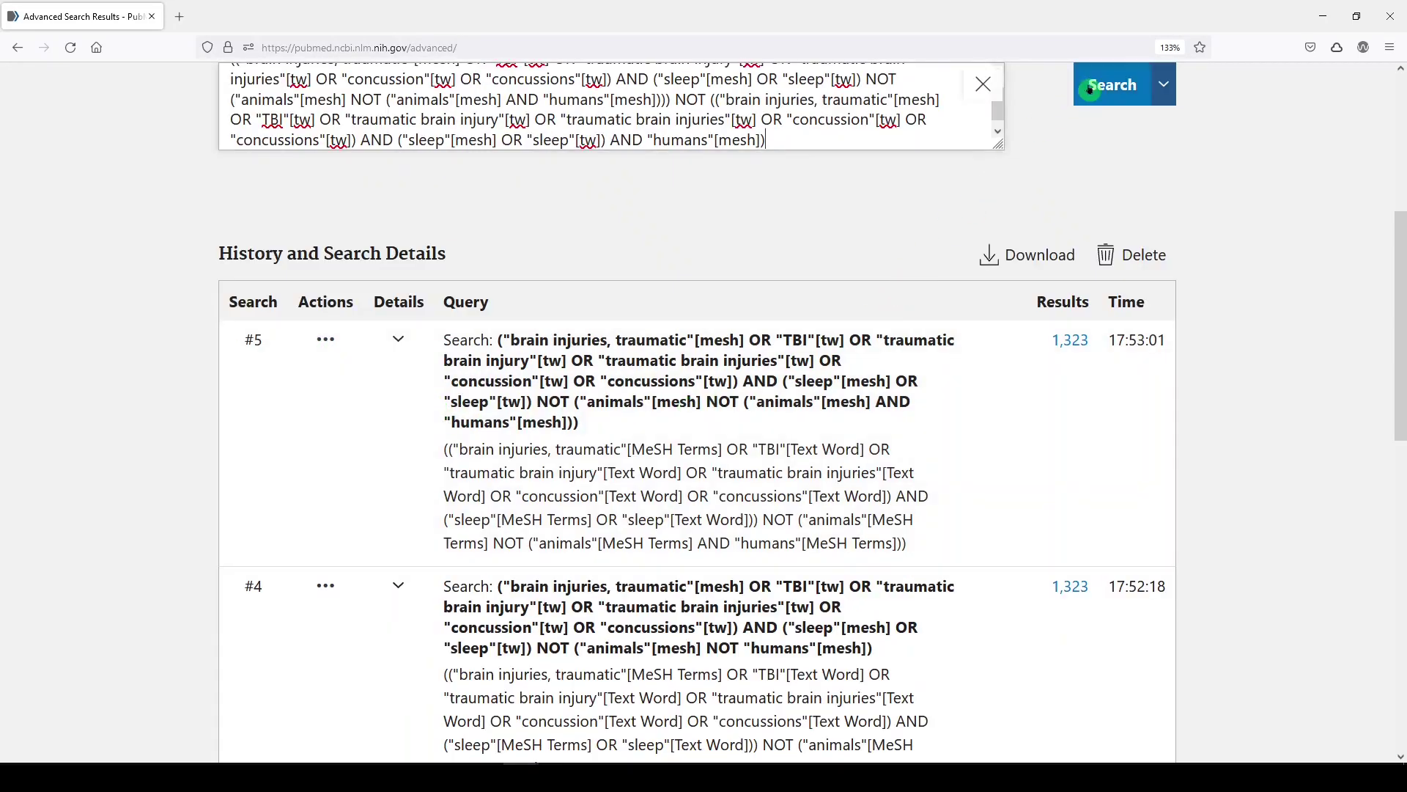
Open the 'Post-Concussion Dizziness, Sleep Quality, and Postural Instability' article from the 212 results.
scroll(689, 473, down, 2)
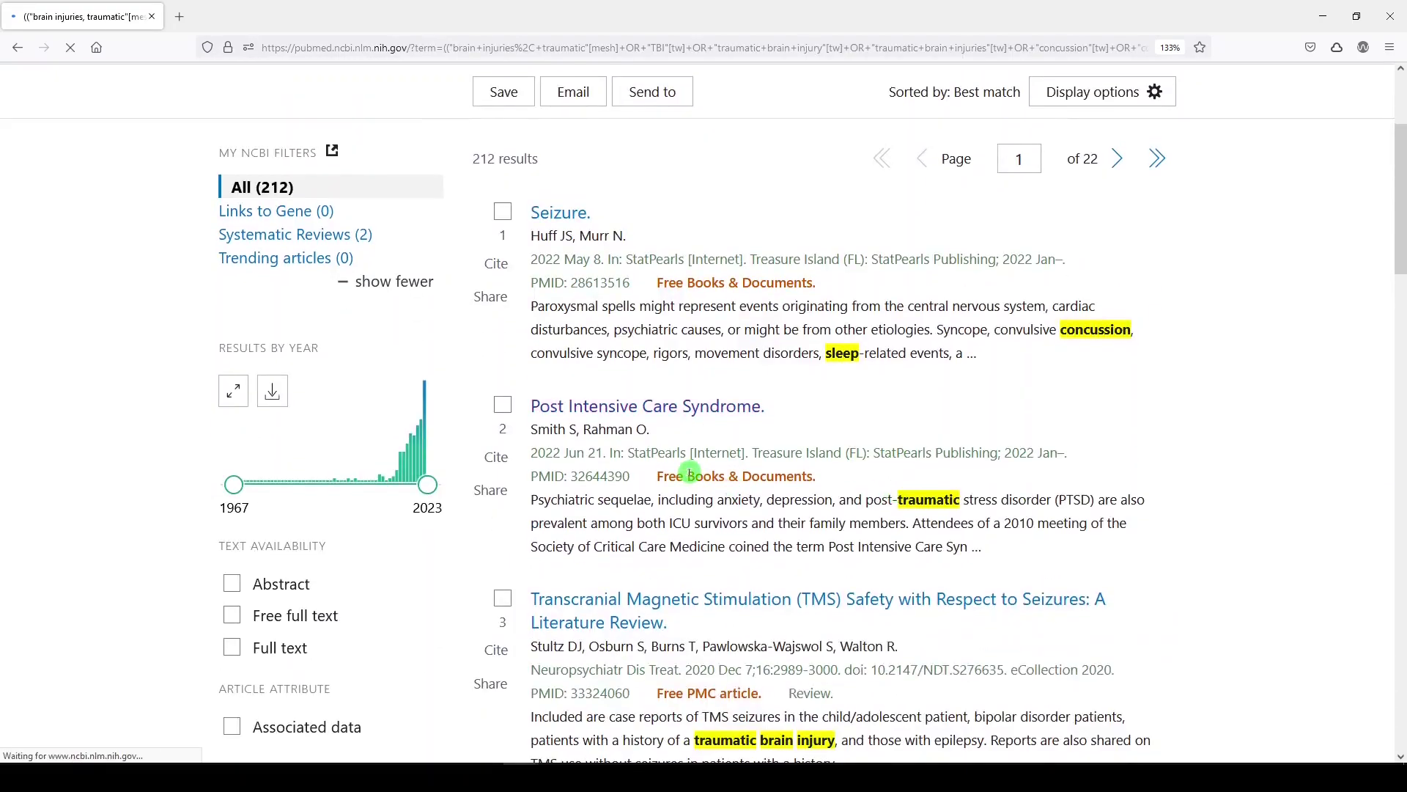
scroll(541, 460, down, 2)
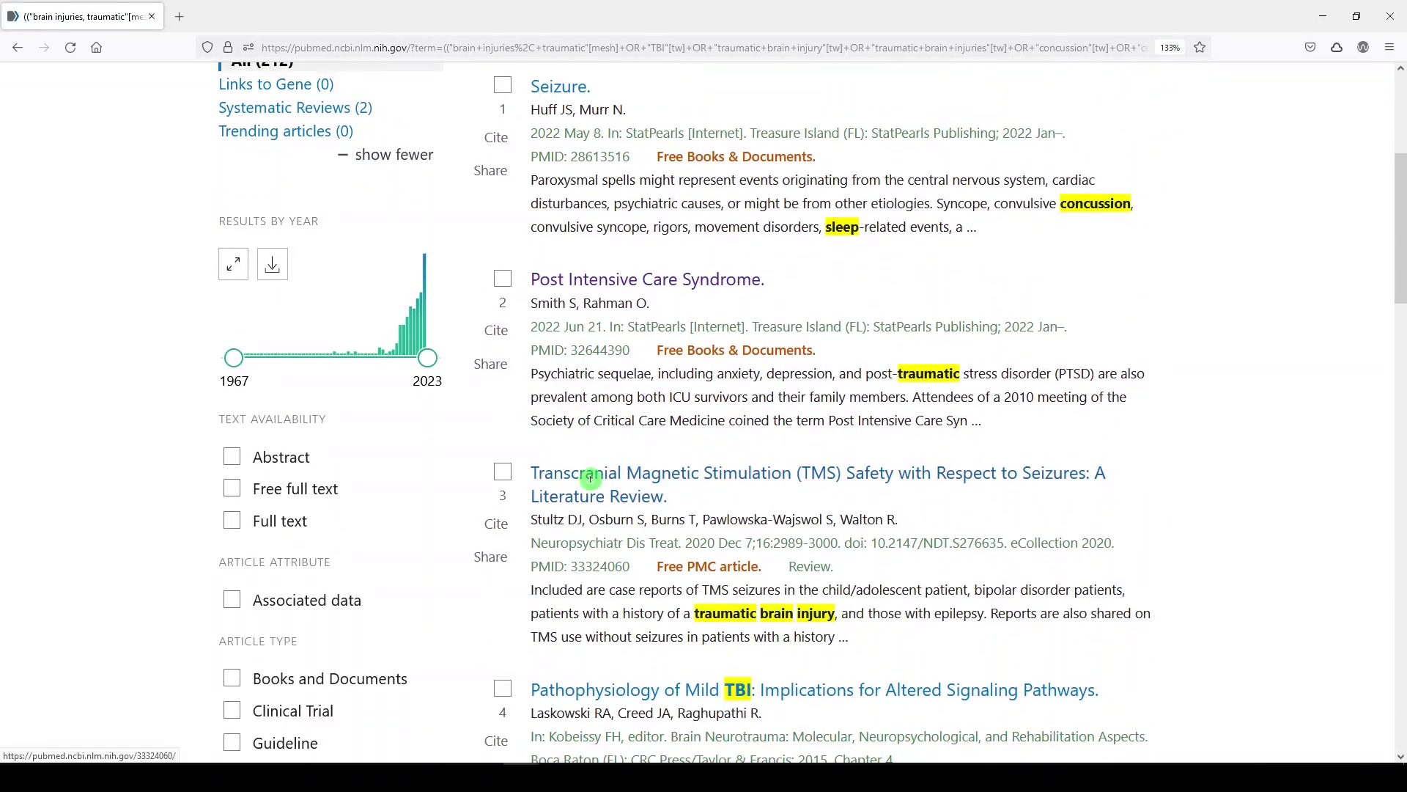
scroll(590, 477, down, 2)
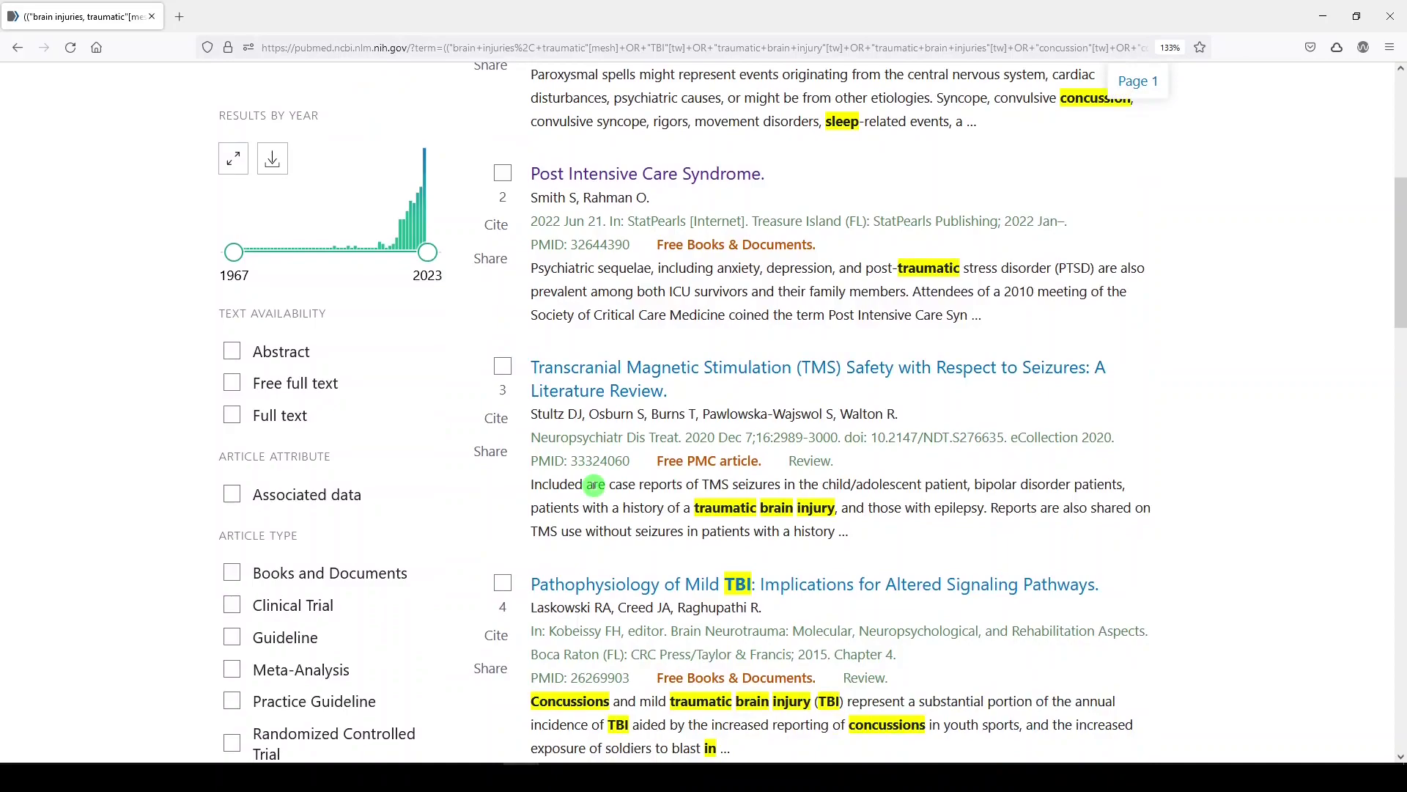
scroll(594, 484, down, 15)
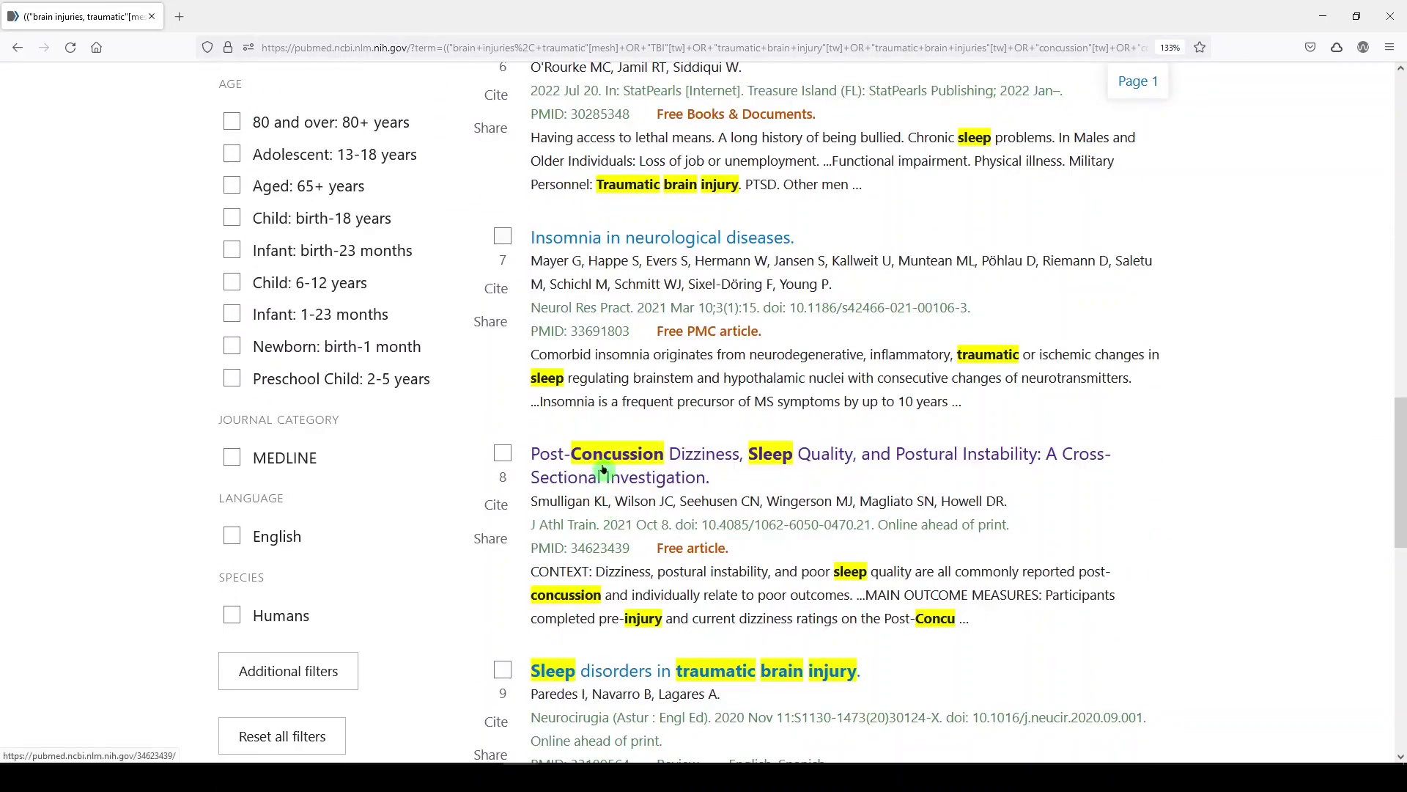
click(603, 469)
scroll(614, 509, down, 3)
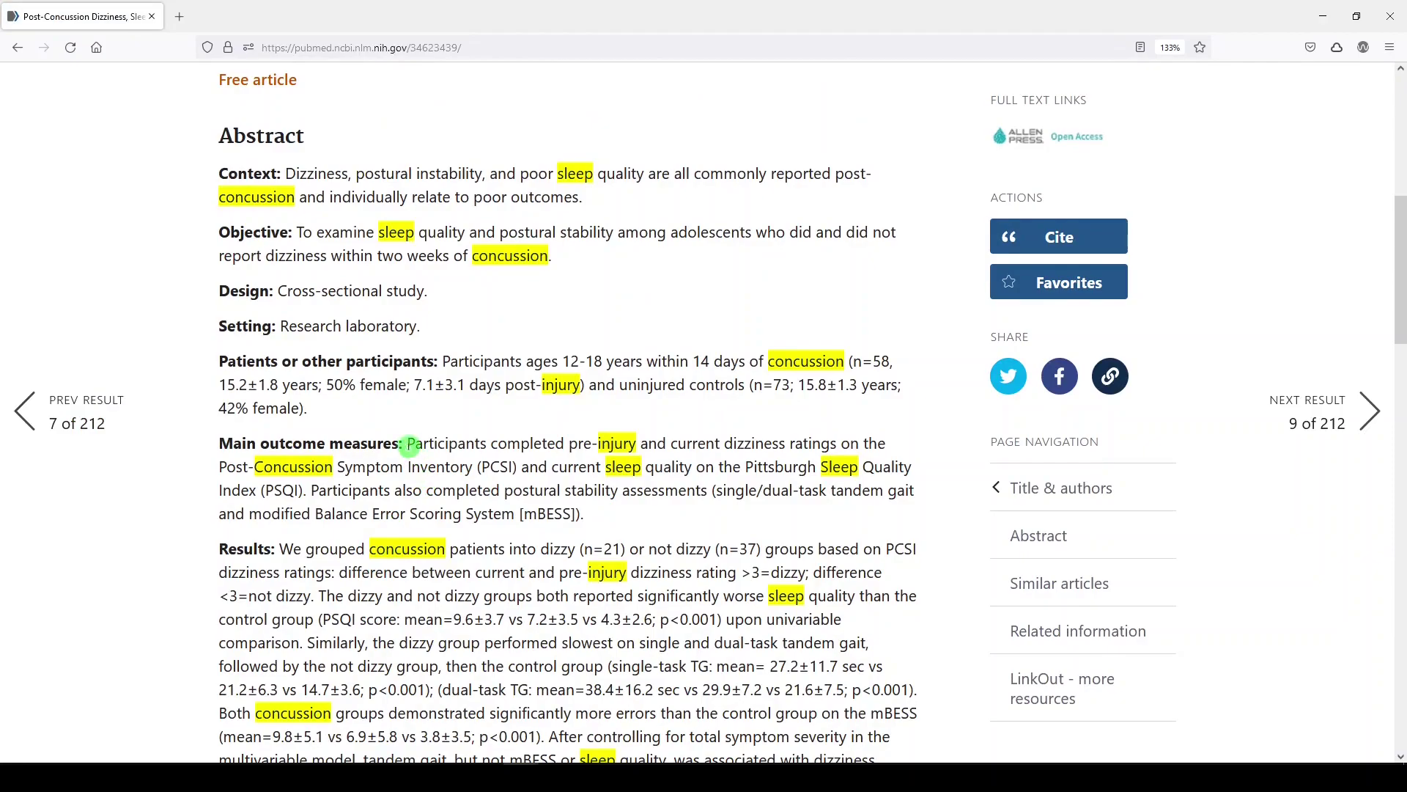
Read through the abstract, highlighting its Main outcome measures text.
drag(408, 443, 619, 522)
click(619, 522)
scroll(619, 524, down, 5)
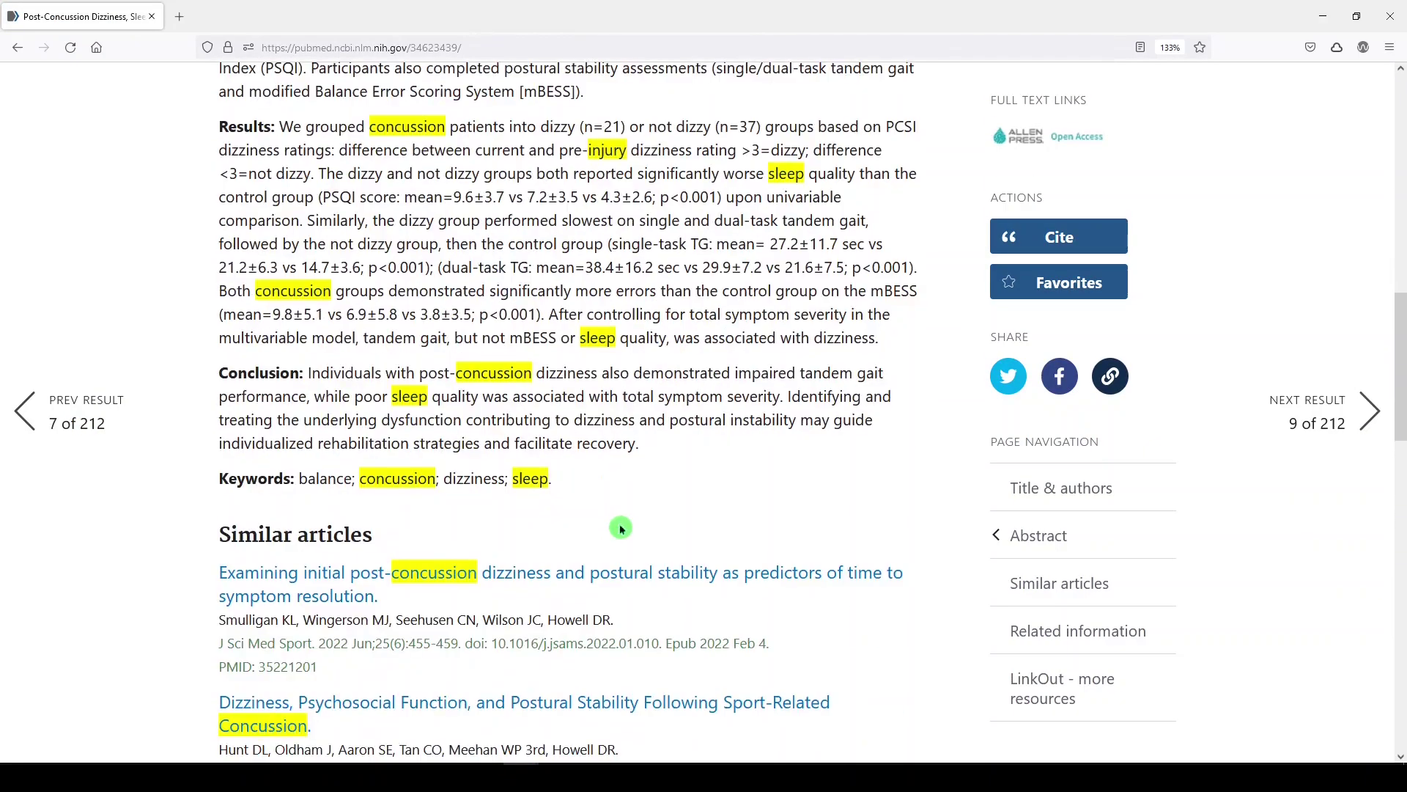
scroll(620, 530, down, 5)
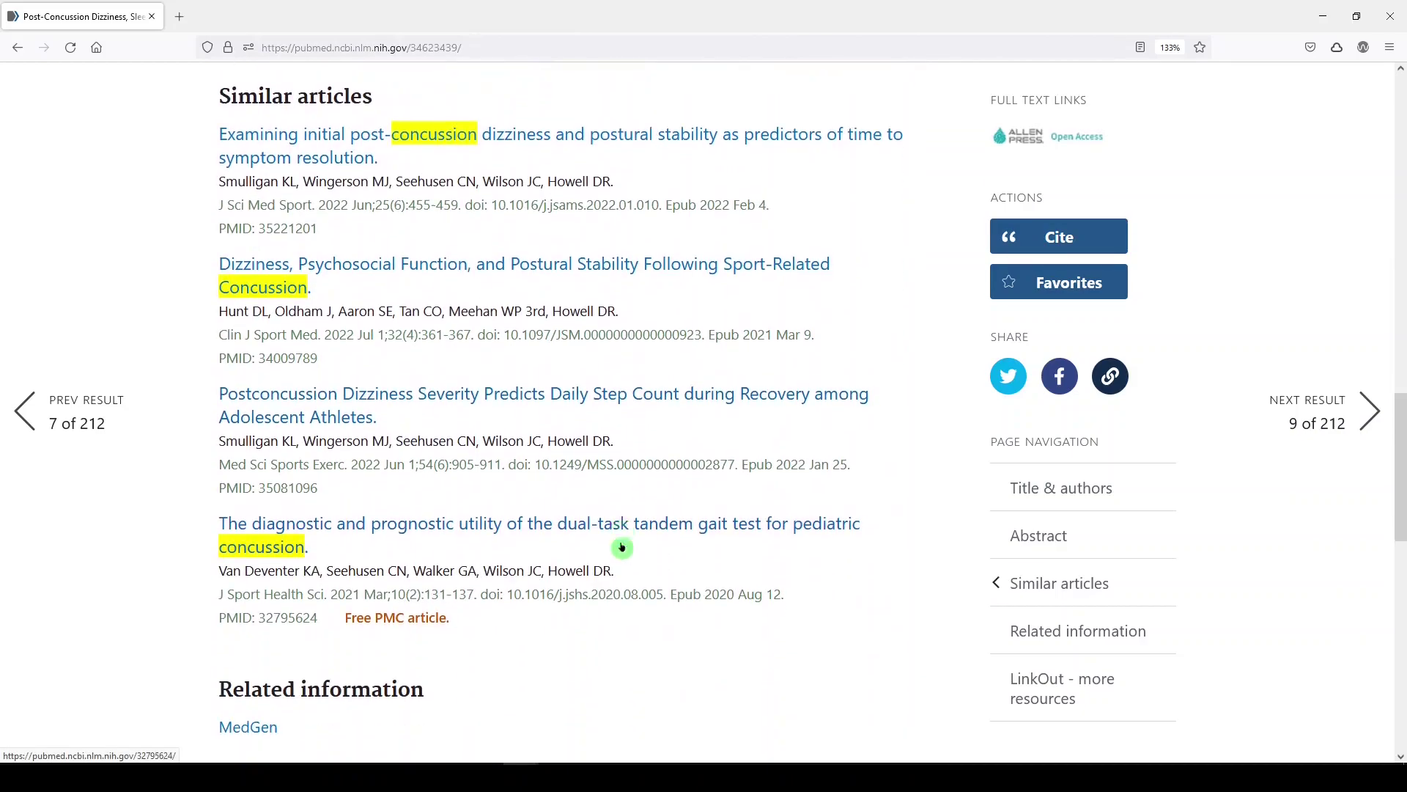
scroll(622, 547, down, 5)
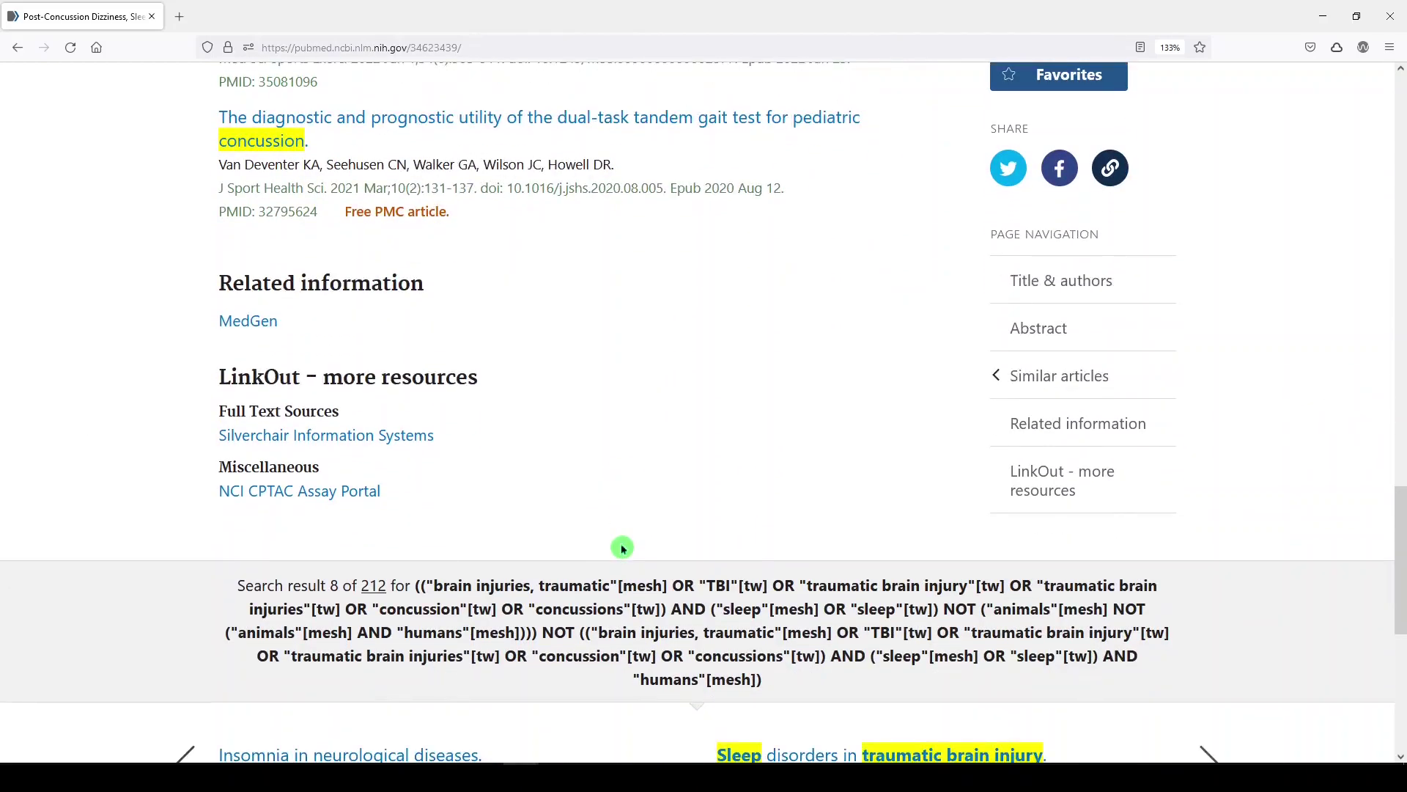
scroll(622, 547, up, 13)
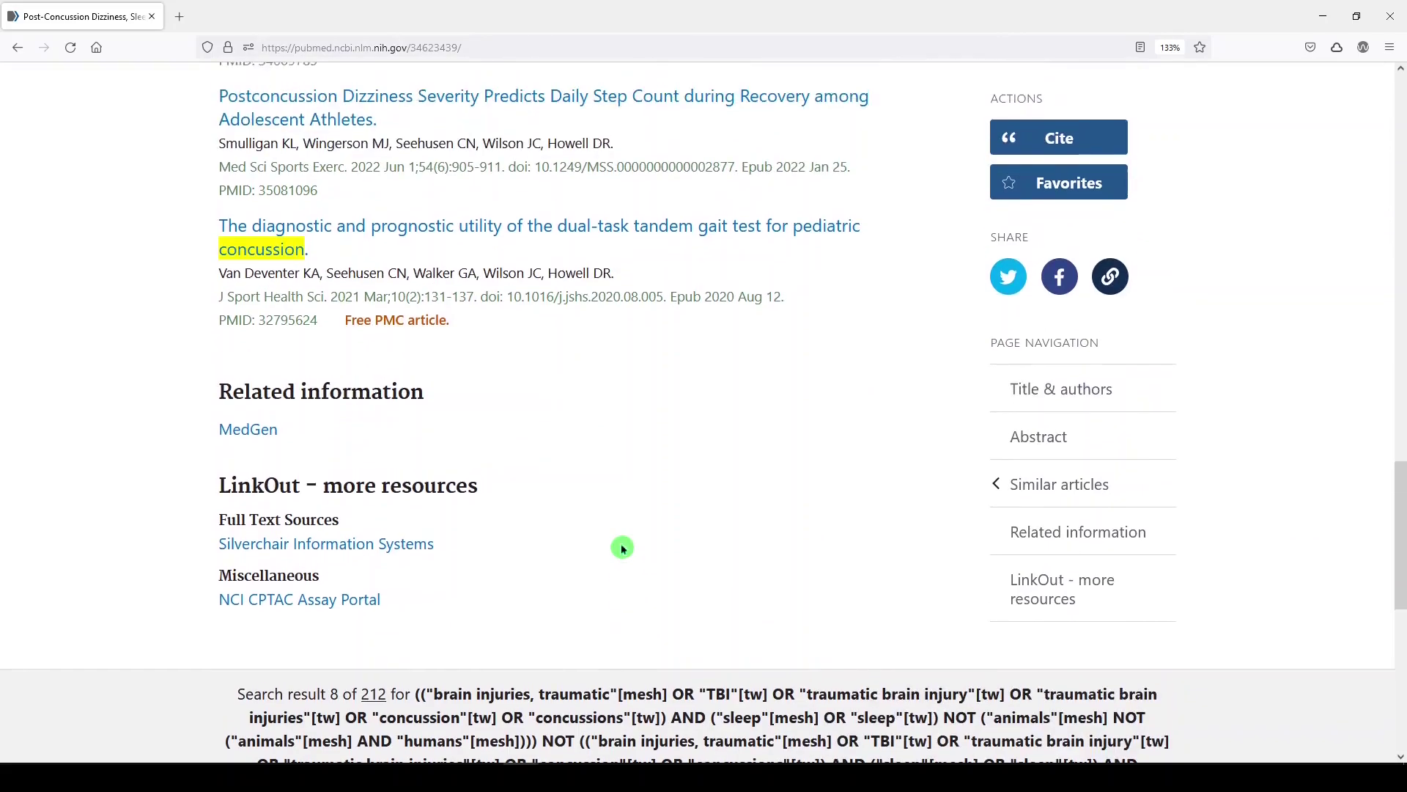
scroll(622, 547, up, 3)
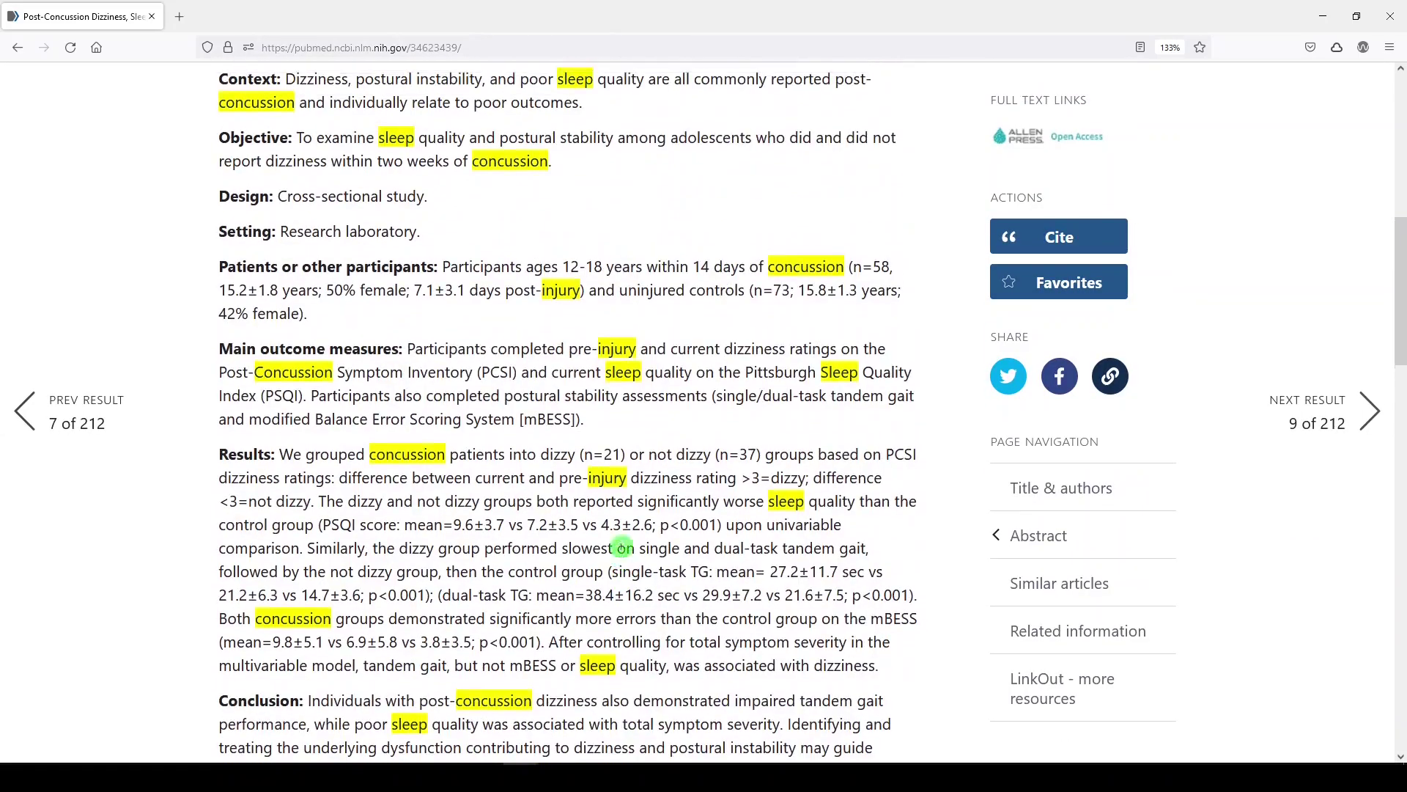
Find each occurrence of 'humans' on the article page, then go back to the results list.
key(ctrl+f)
text(humans)
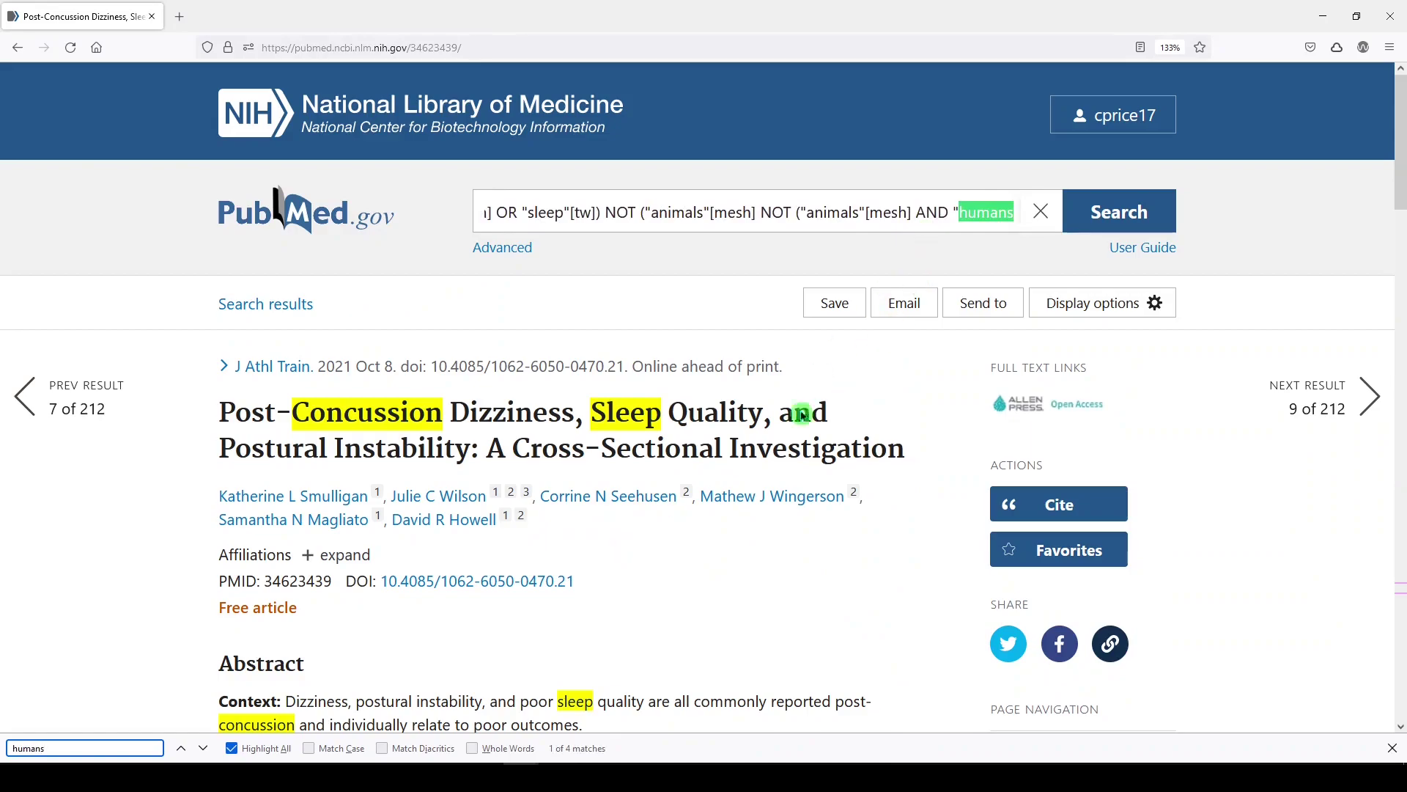
scroll(802, 414, down, 3)
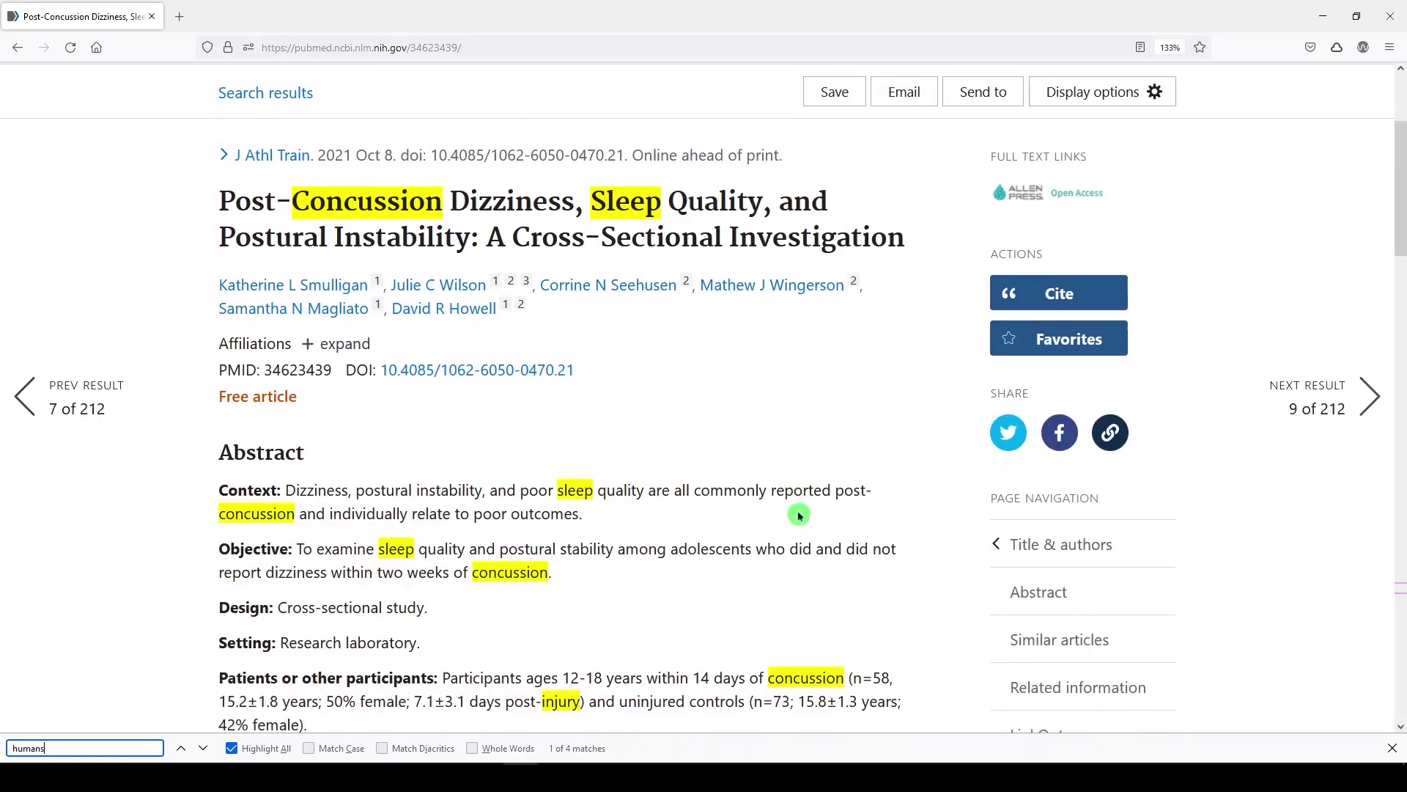
click(203, 748)
click(202, 747)
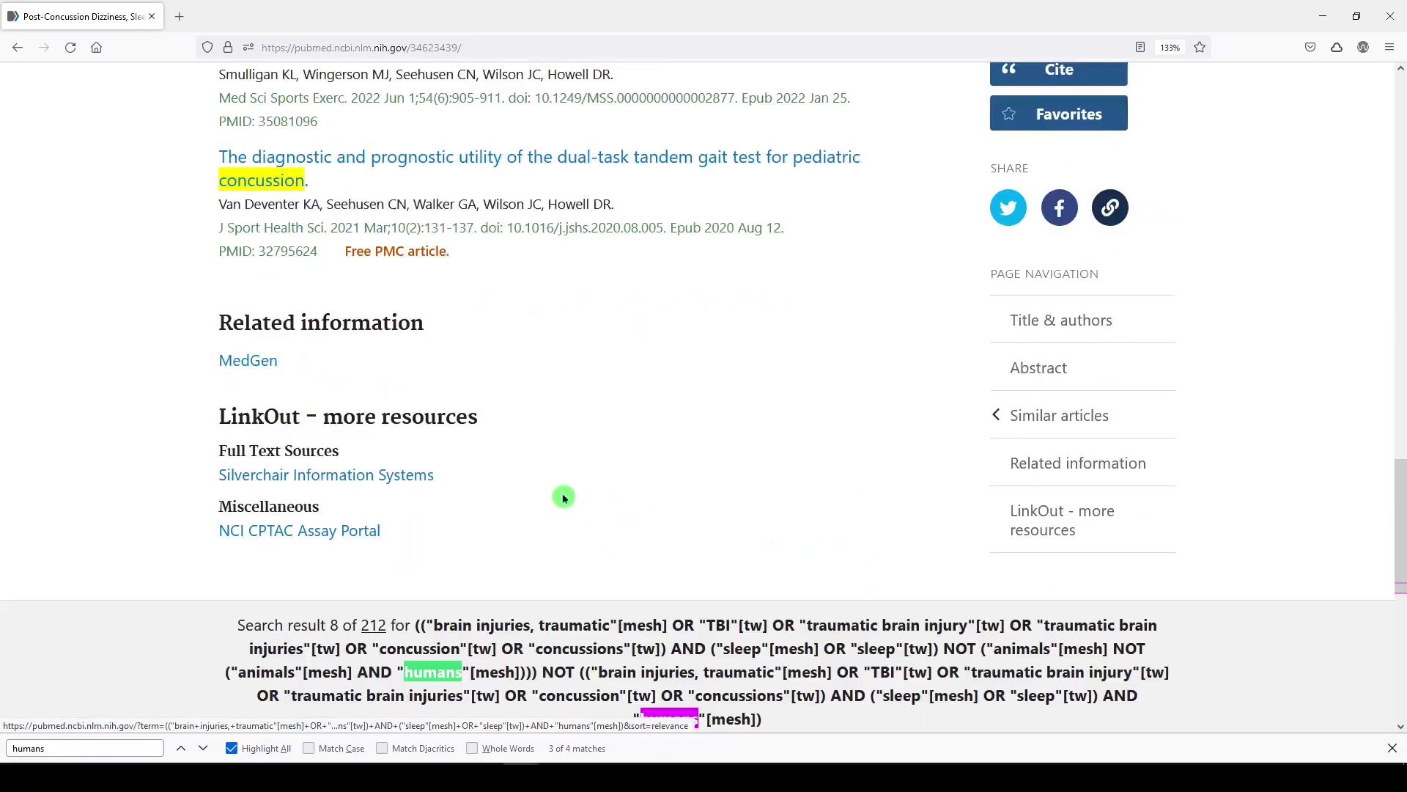
scroll(561, 506, up, 13)
click(22, 48)
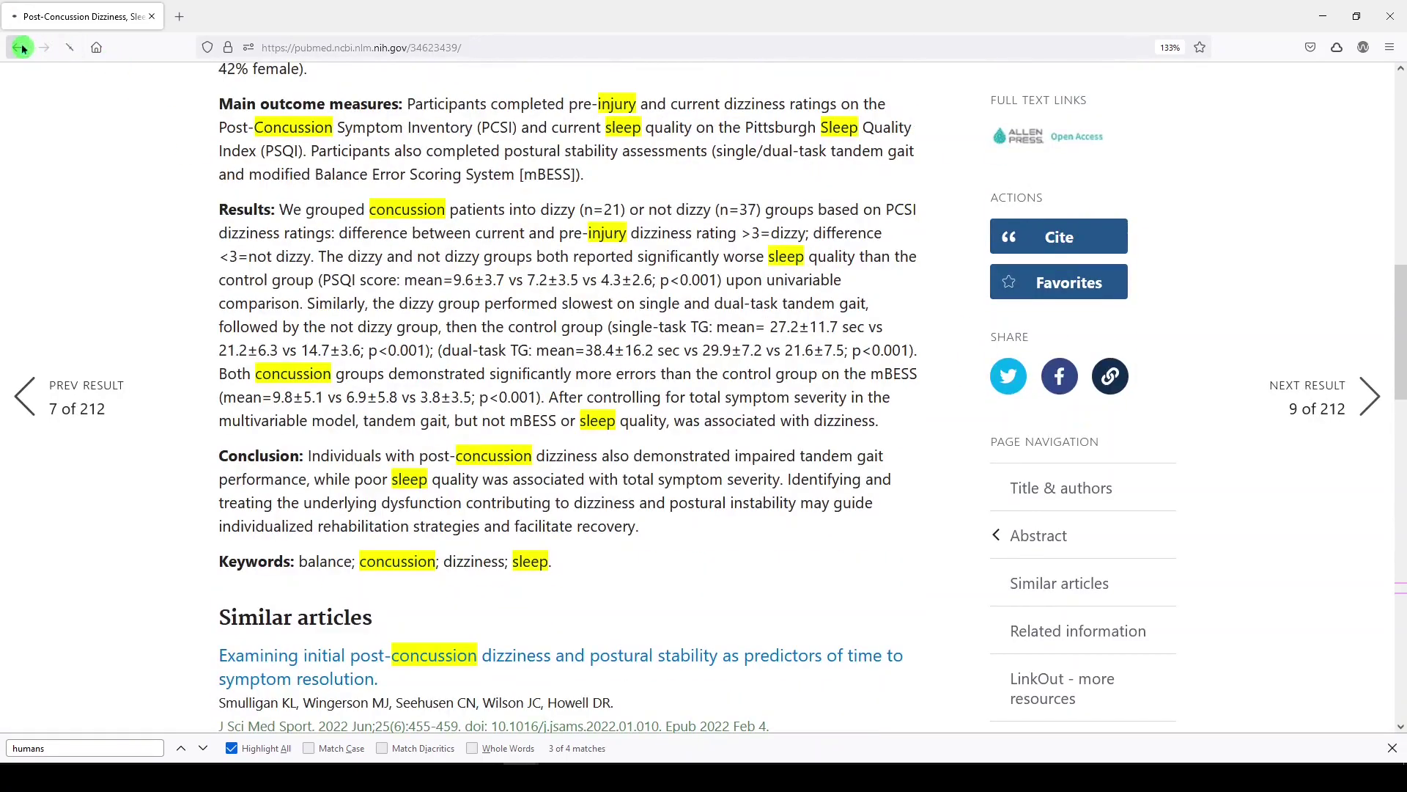
Open the Sleep Disorders article and search it for 'umans': 4 matches, all in the query text.
click(637, 448)
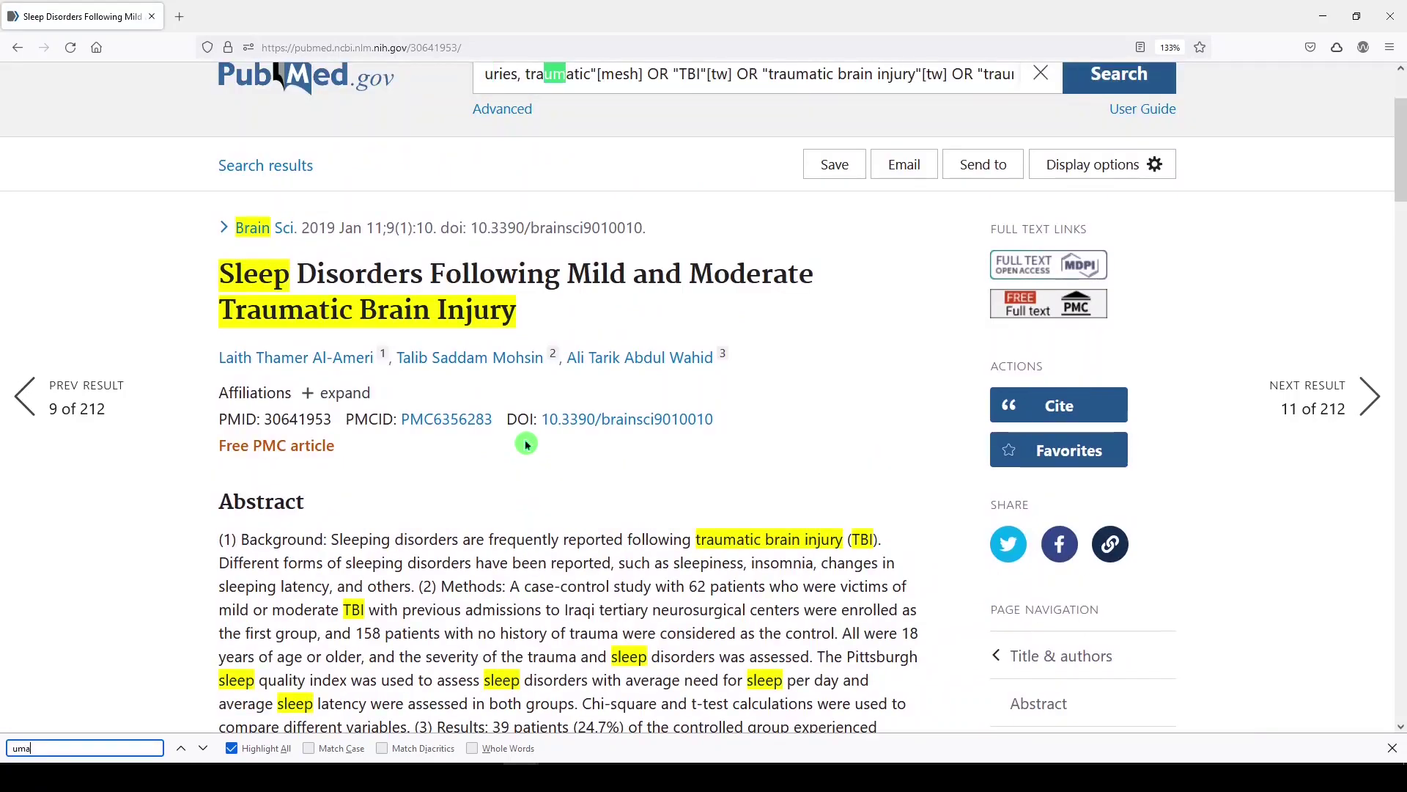
key(Home)
key(Delete)
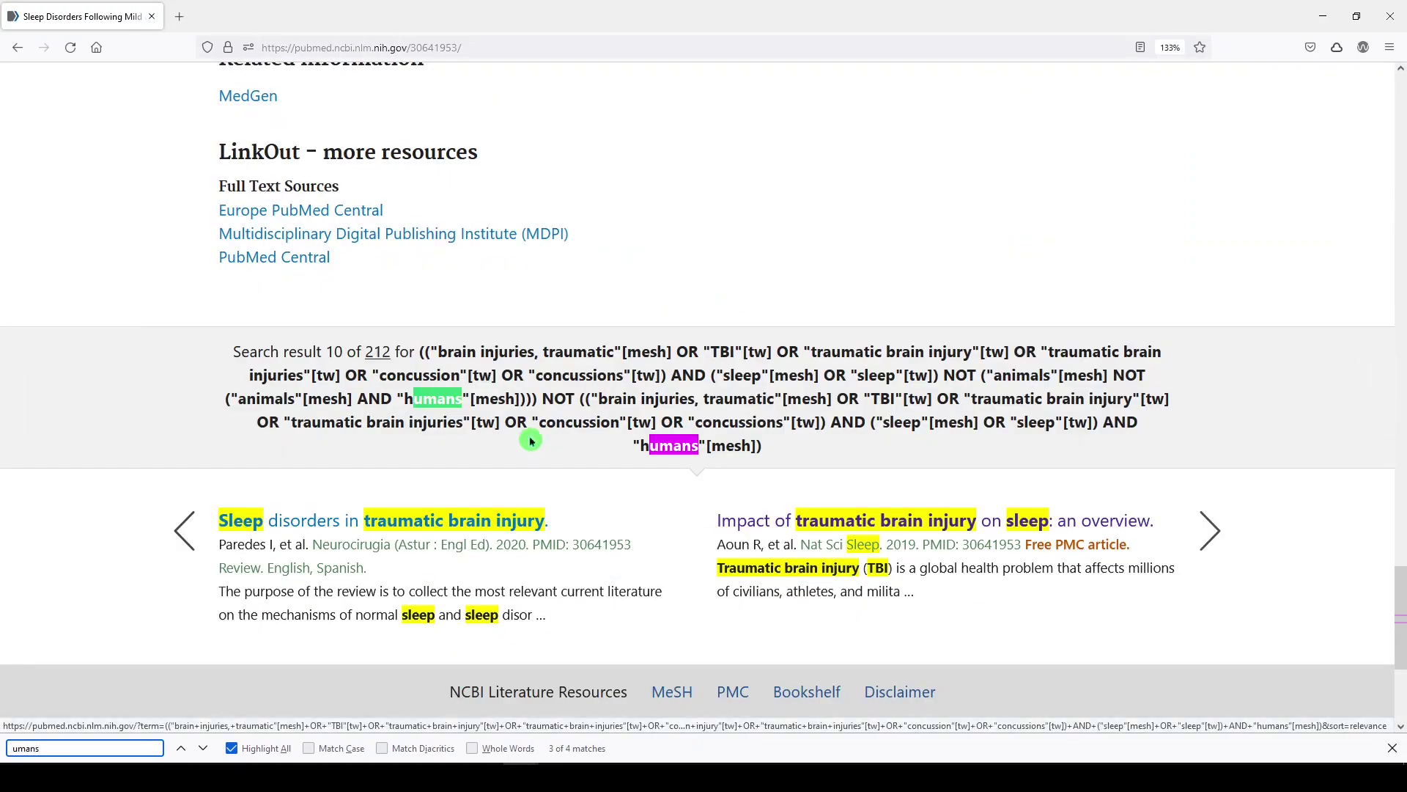
scroll(439, 462, up, 6)
scroll(359, 513, down, 3)
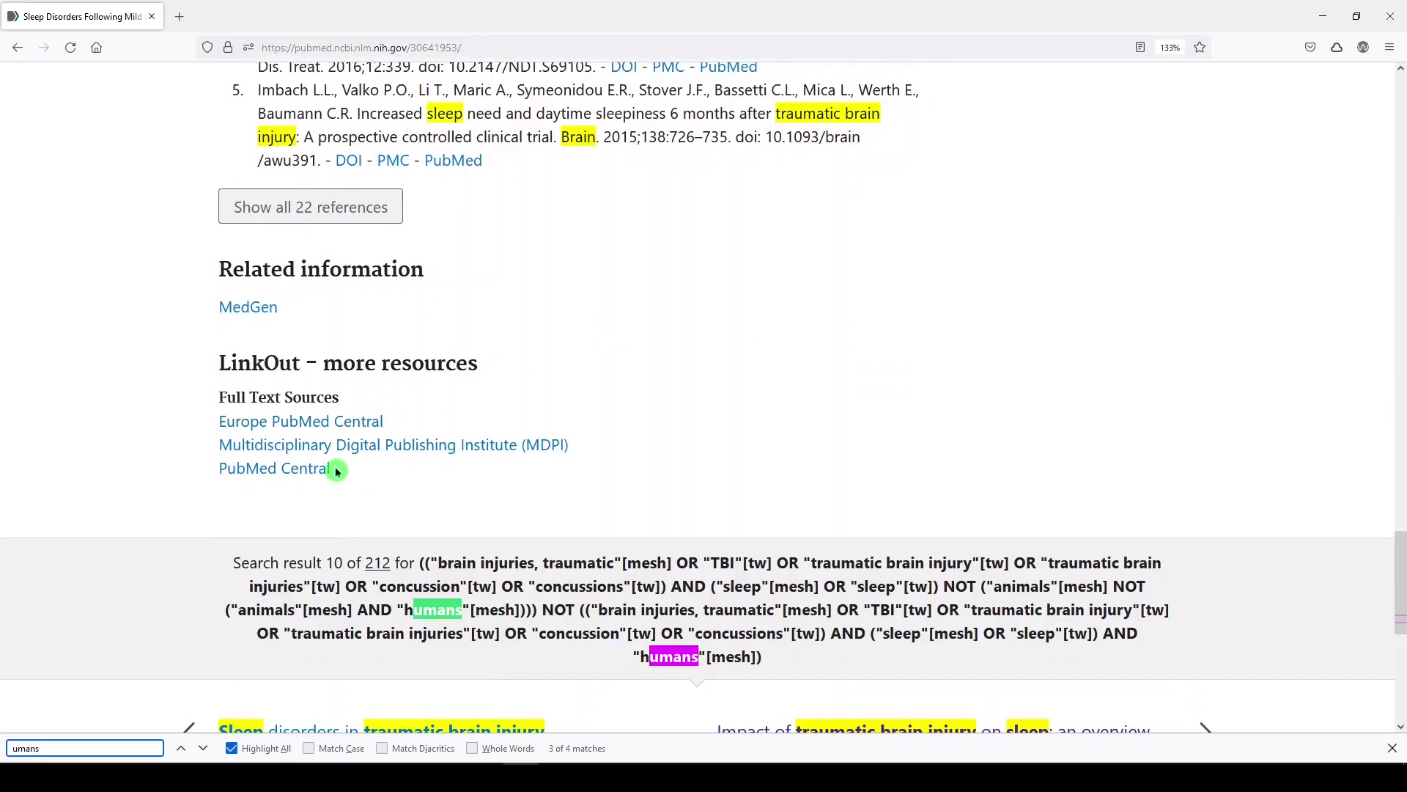
scroll(337, 475, up, 10)
scroll(486, 558, up, 12)
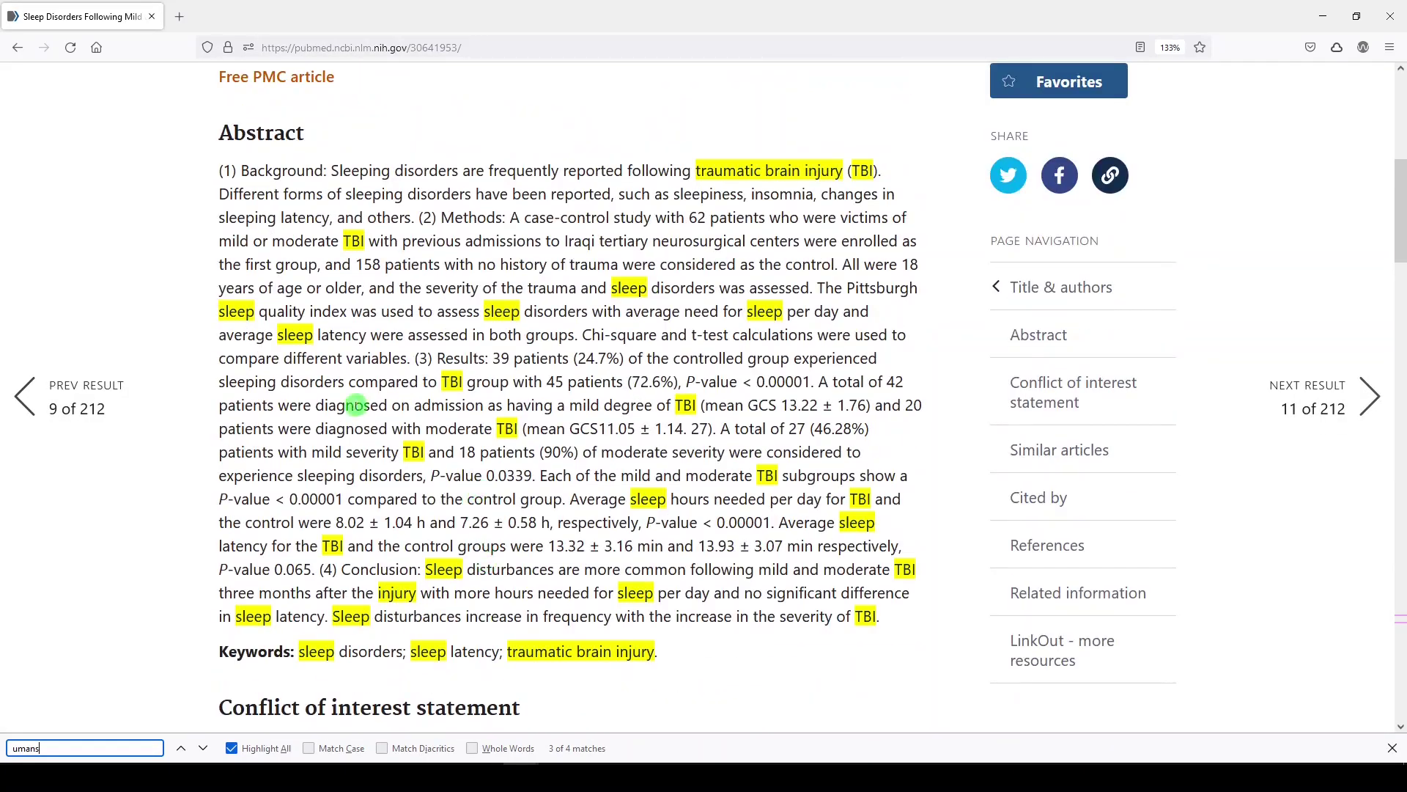
scroll(499, 439, up, 3)
scroll(454, 412, up, 4)
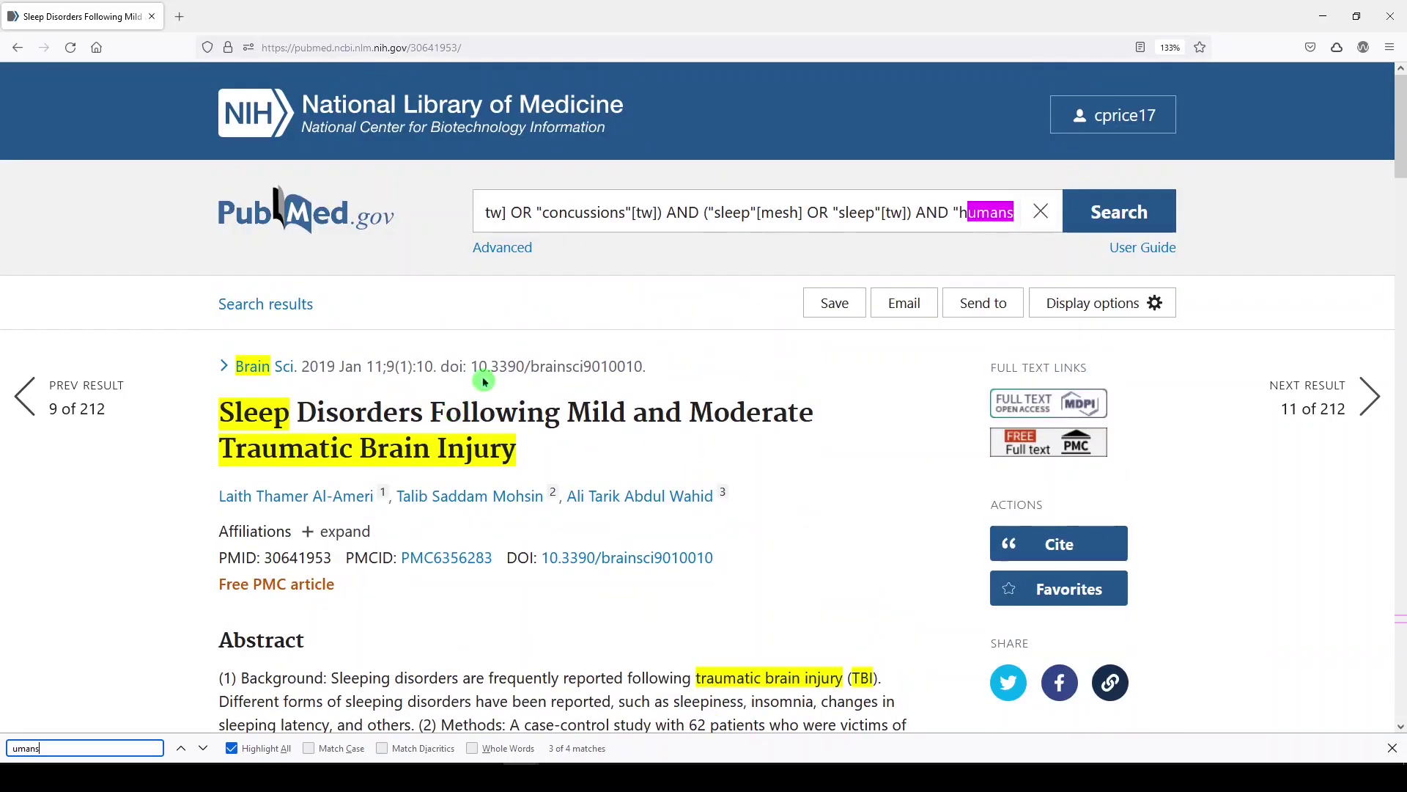